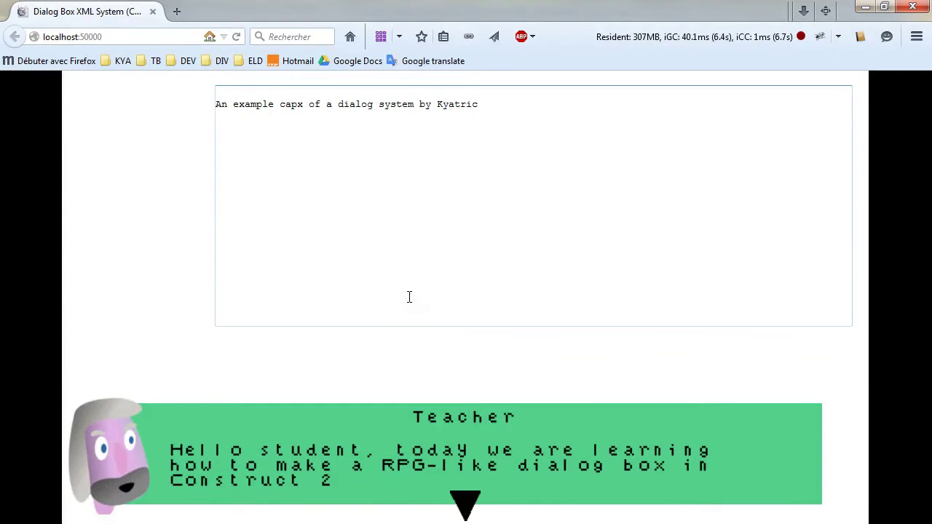
- Advance the dialog lines, answer Yes to the Teacher's question, and continue to the Student's closing reply
click(479, 456)
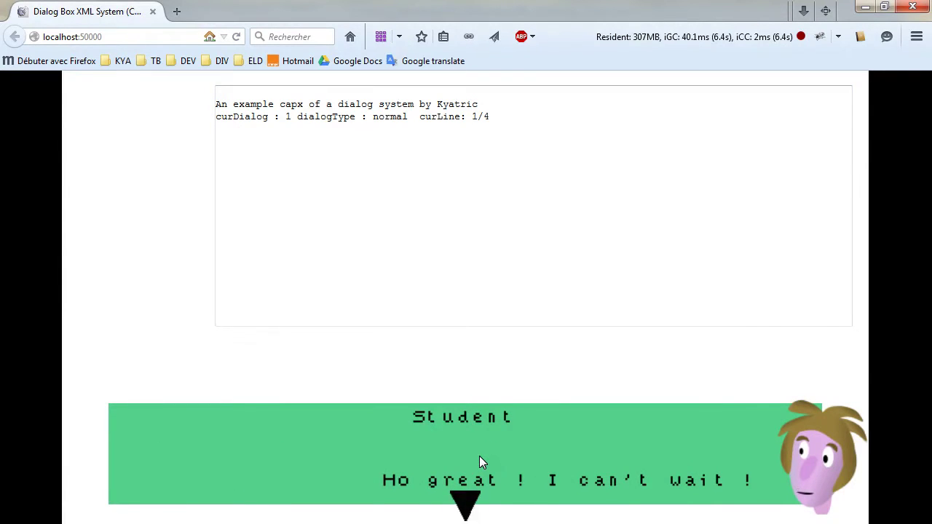
click(477, 455)
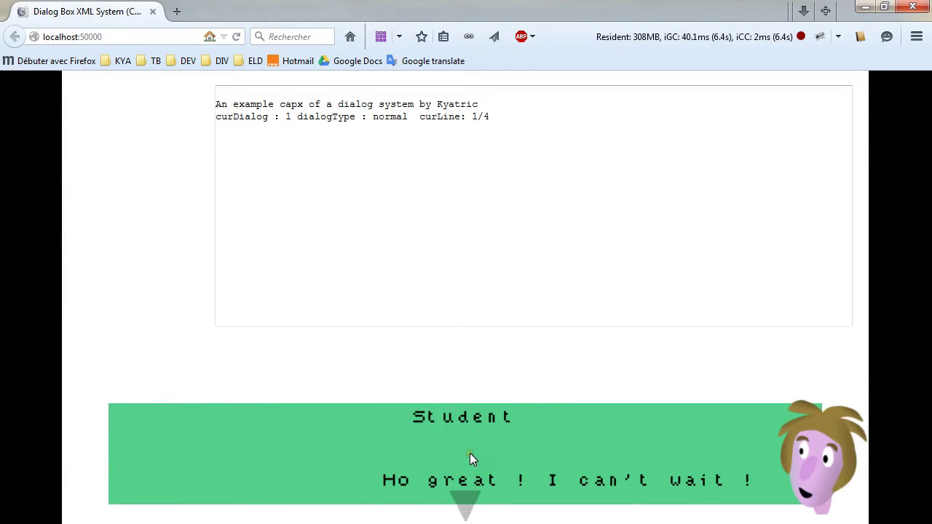
click(469, 453)
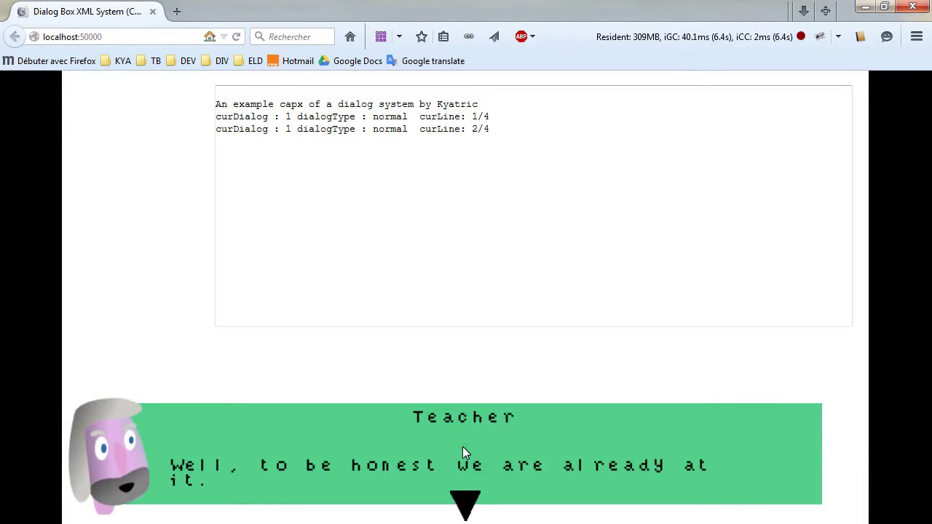
click(463, 448)
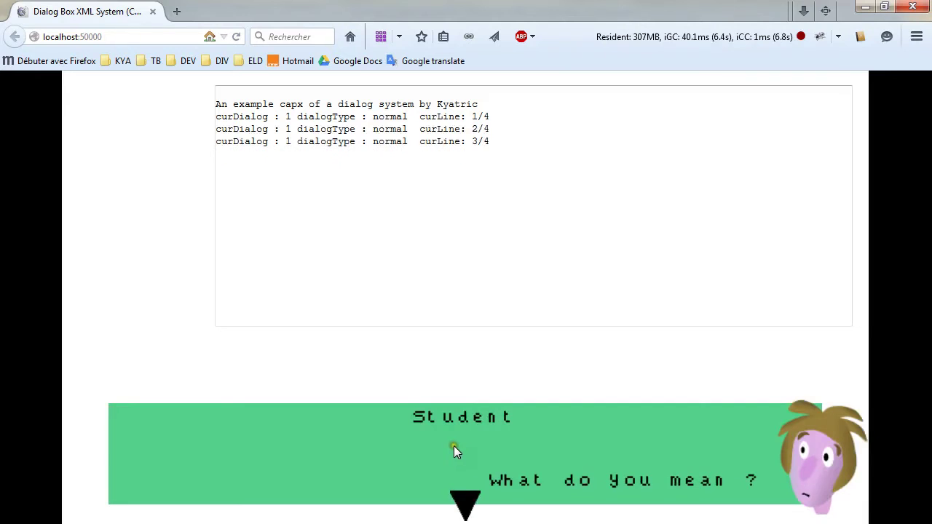
click(454, 446)
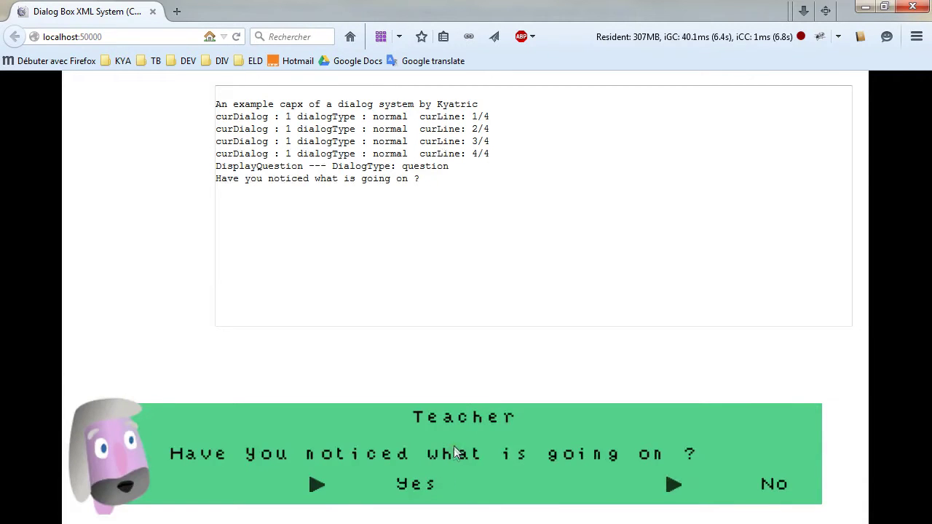
click(420, 491)
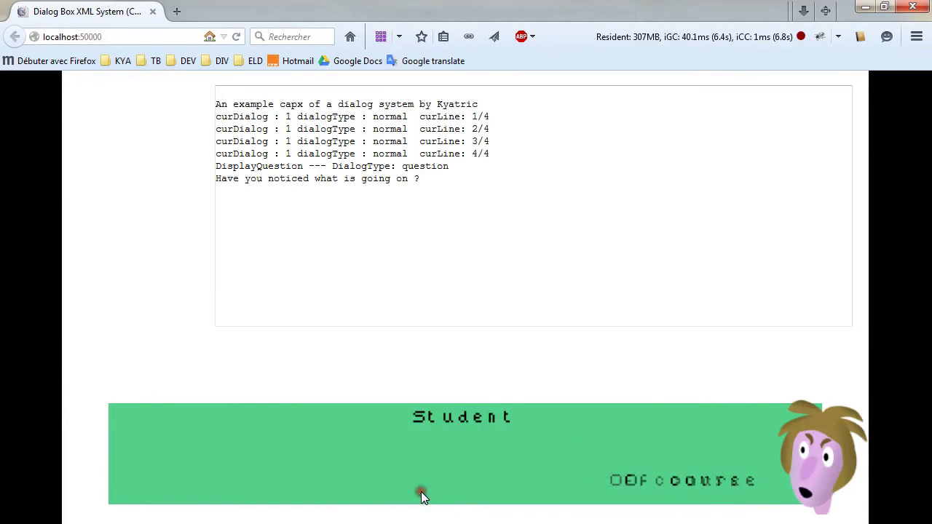
click(453, 445)
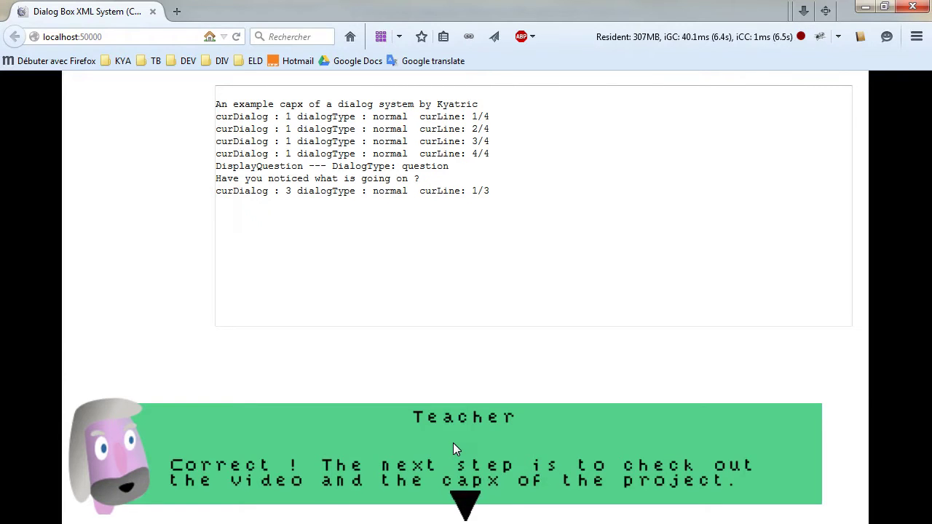
click(453, 444)
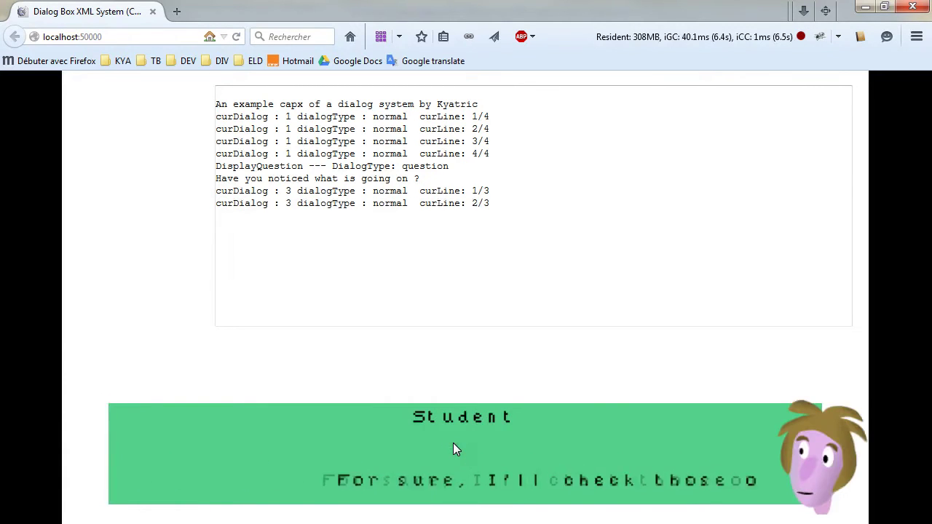
- Finish the first playthrough, restart the dialog, and advance to the Teacher's yes-or-no question
click(453, 444)
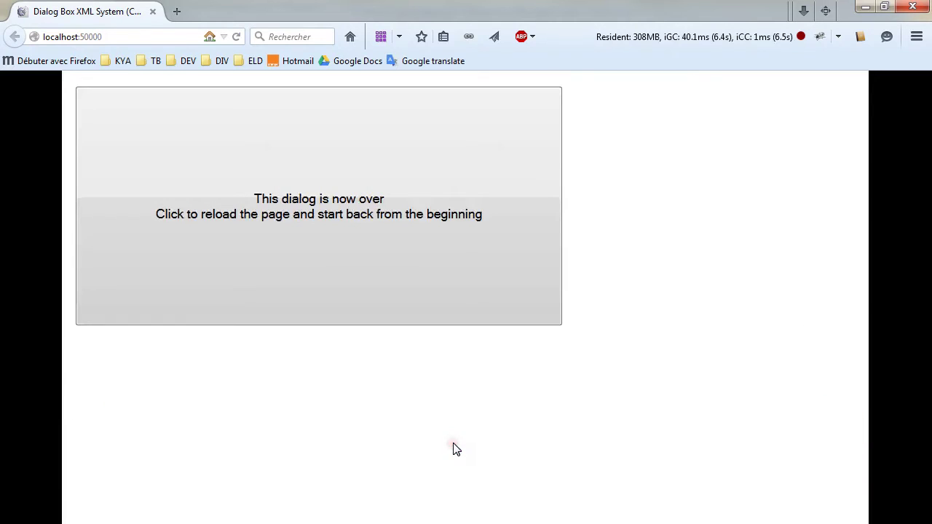
click(363, 216)
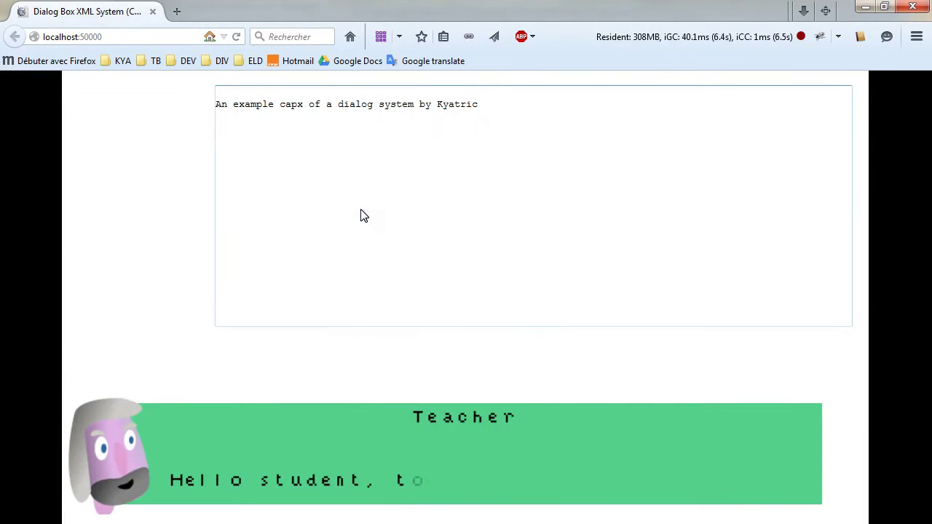
click(469, 427)
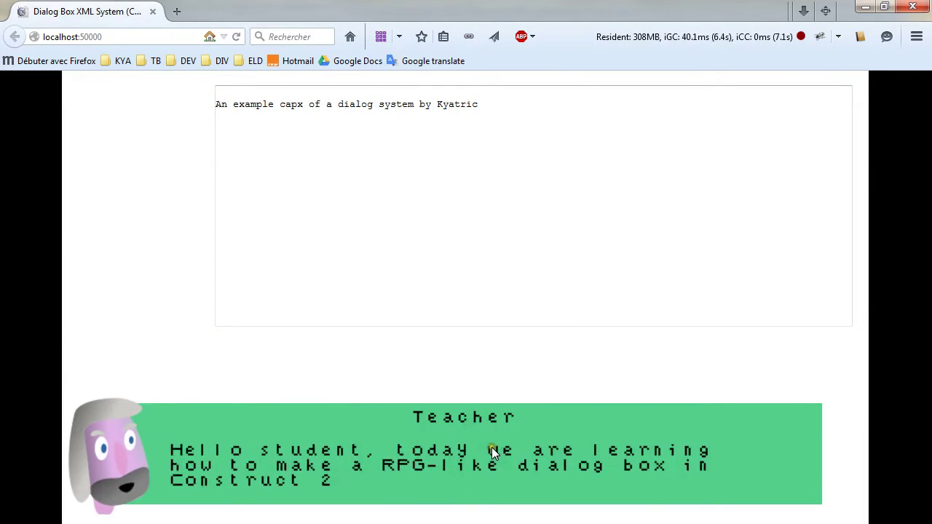
click(491, 447)
click(618, 479)
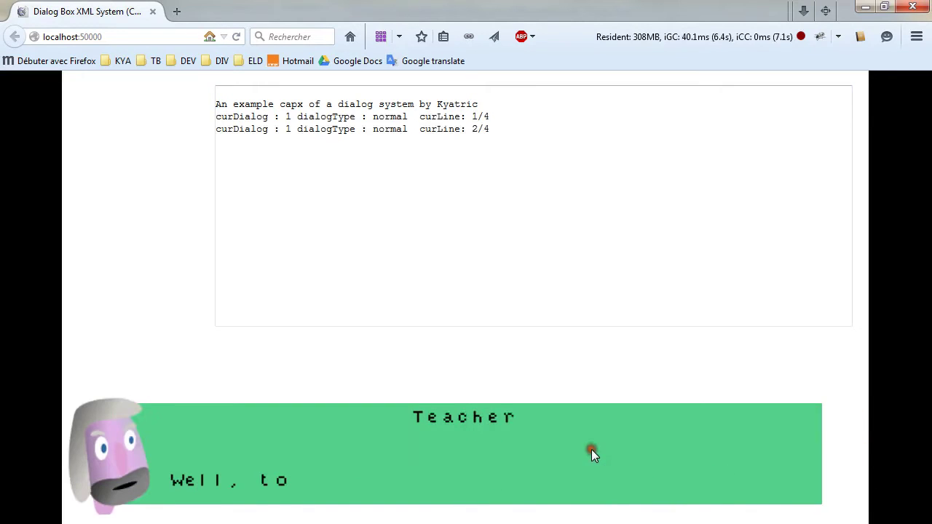
click(502, 452)
click(502, 453)
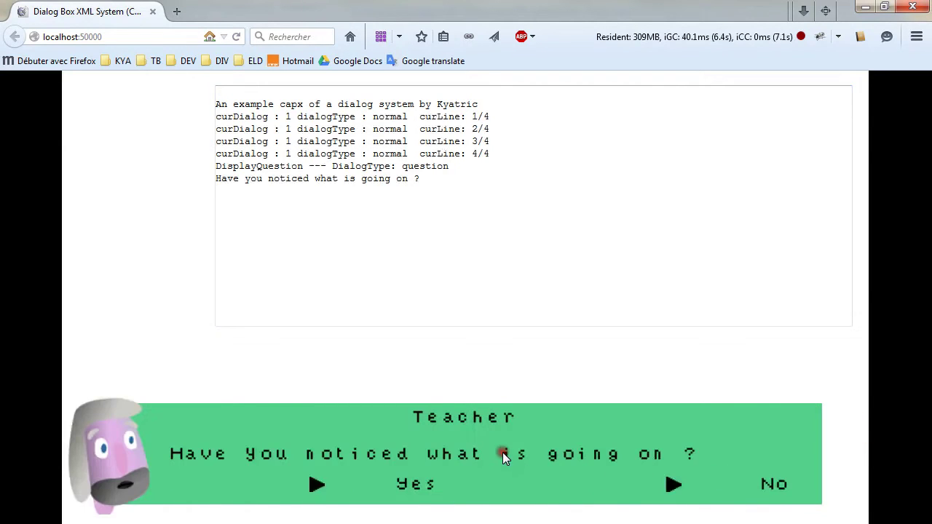
- Answer No and play the No branch through the Student's final reply to the end
click(770, 485)
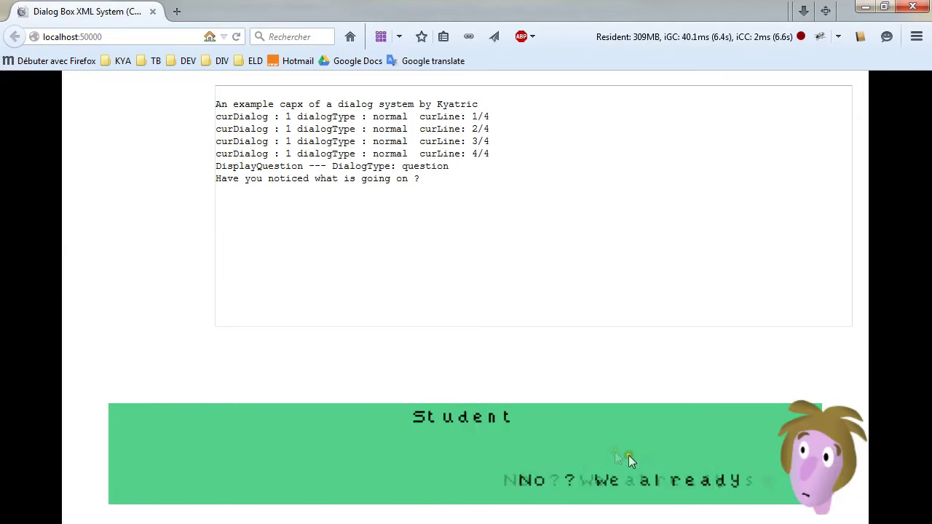
click(551, 433)
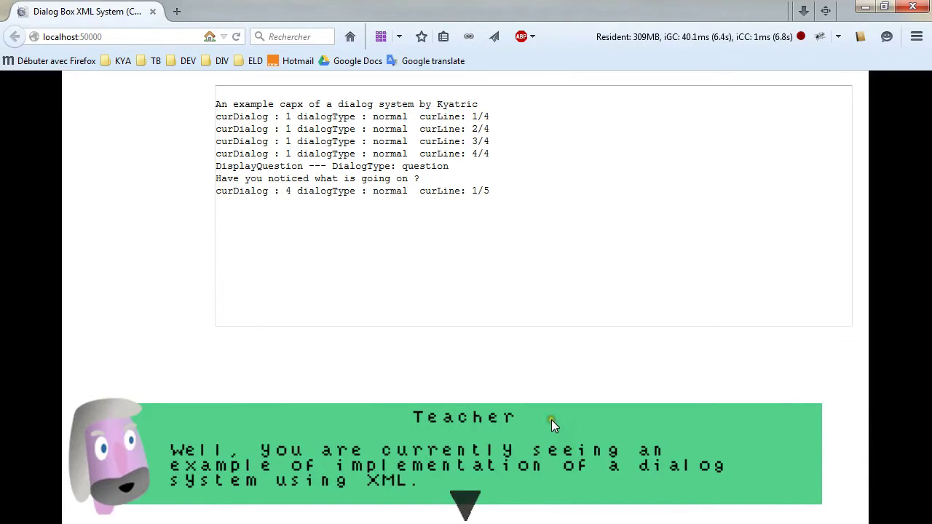
click(554, 422)
click(527, 442)
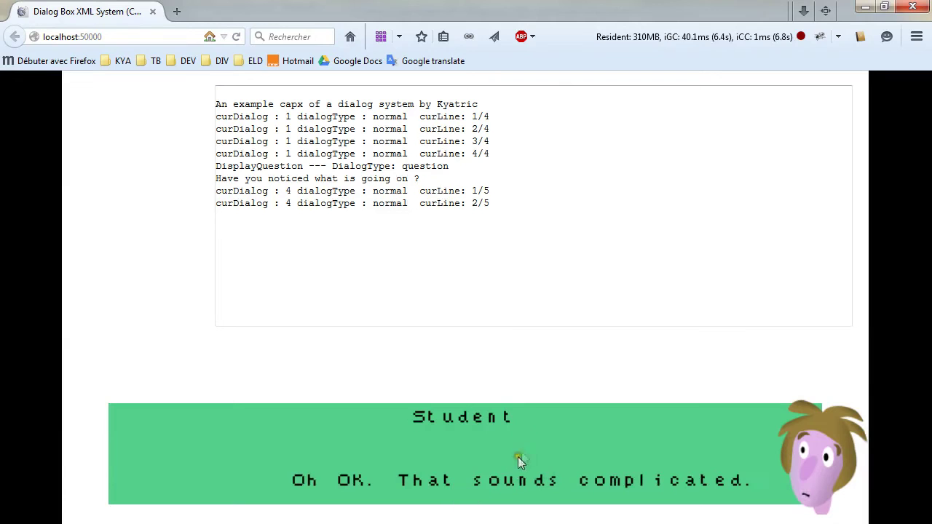
click(543, 450)
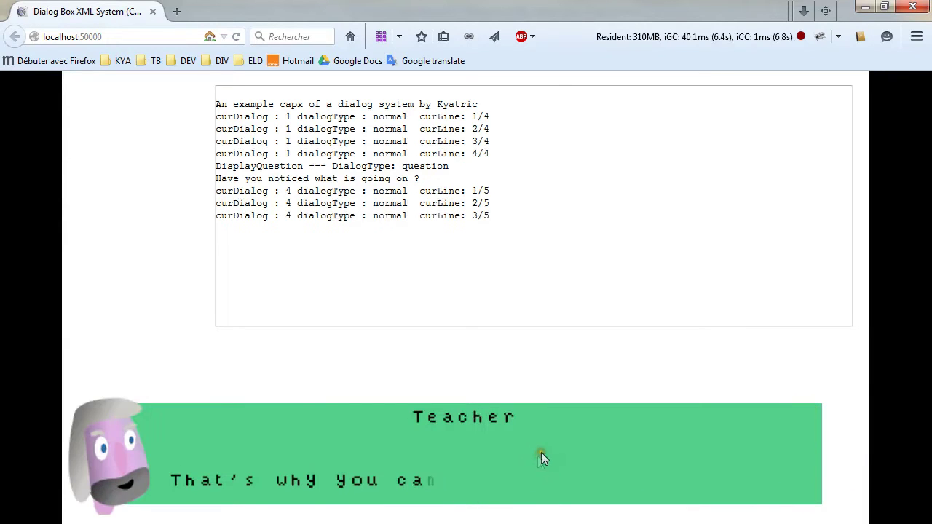
click(536, 457)
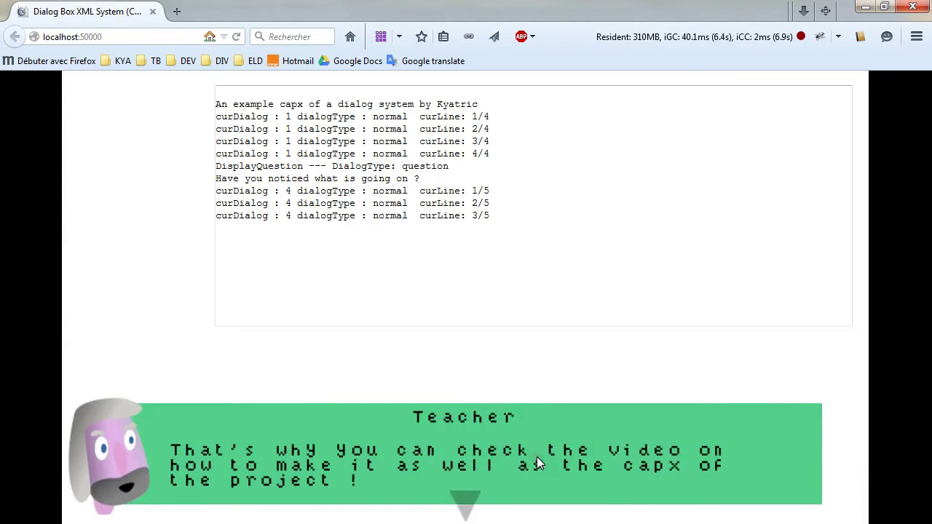
click(538, 449)
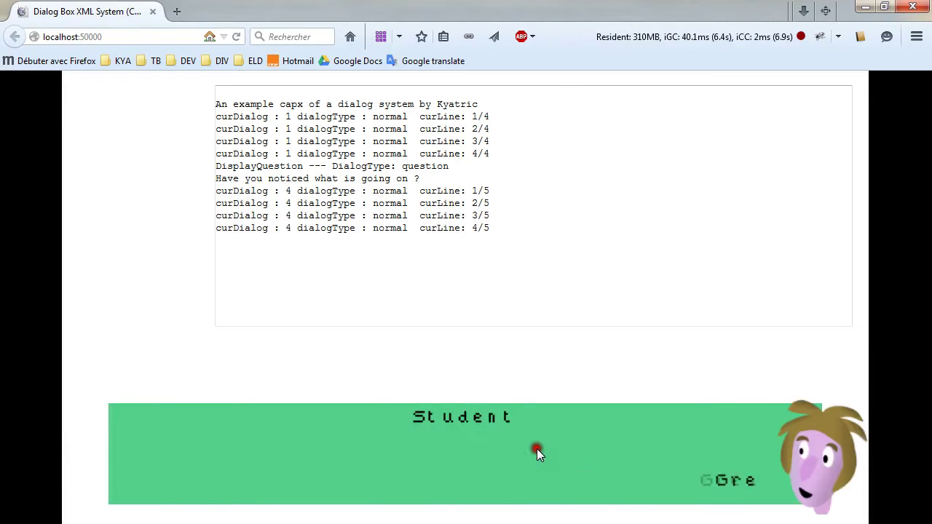
click(536, 449)
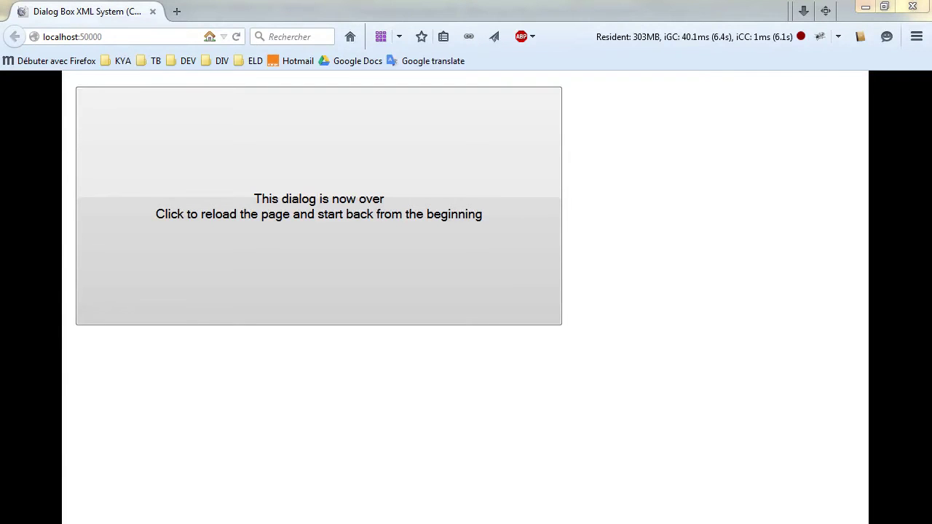
click(315, 226)
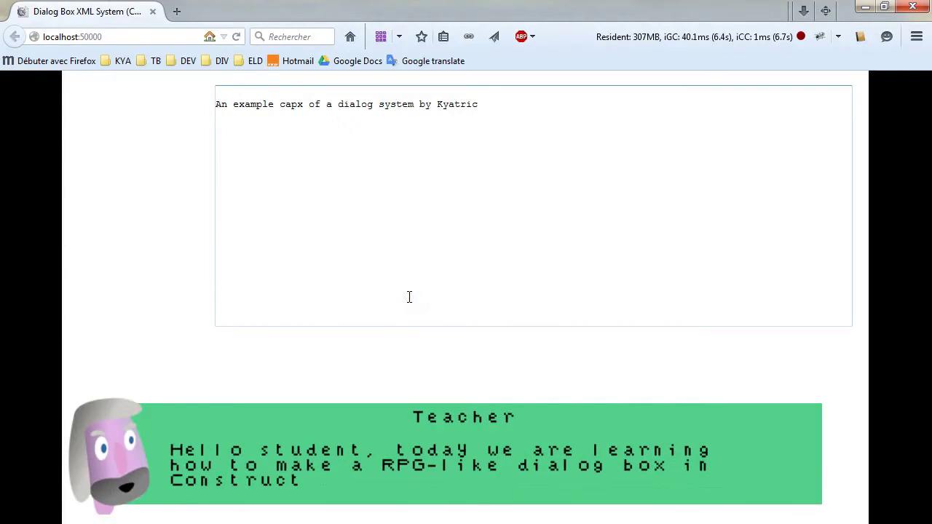
click(491, 374)
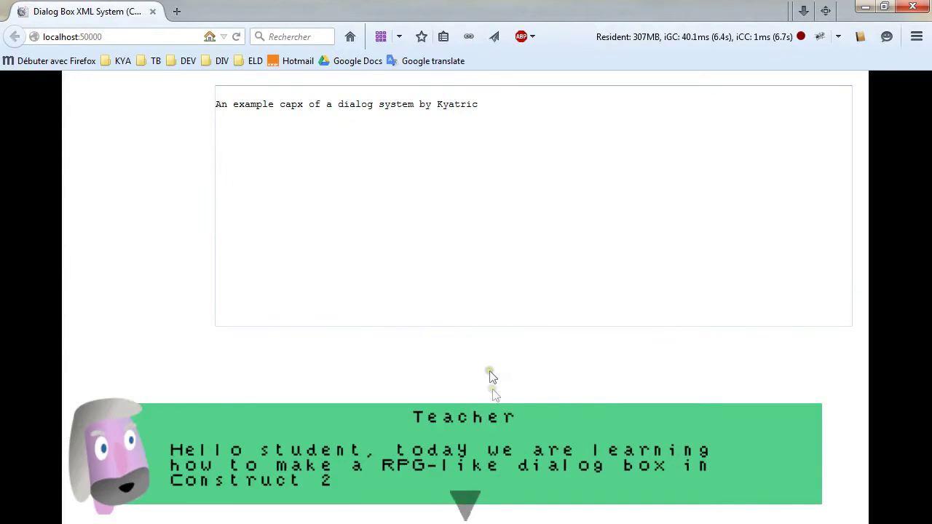
click(479, 456)
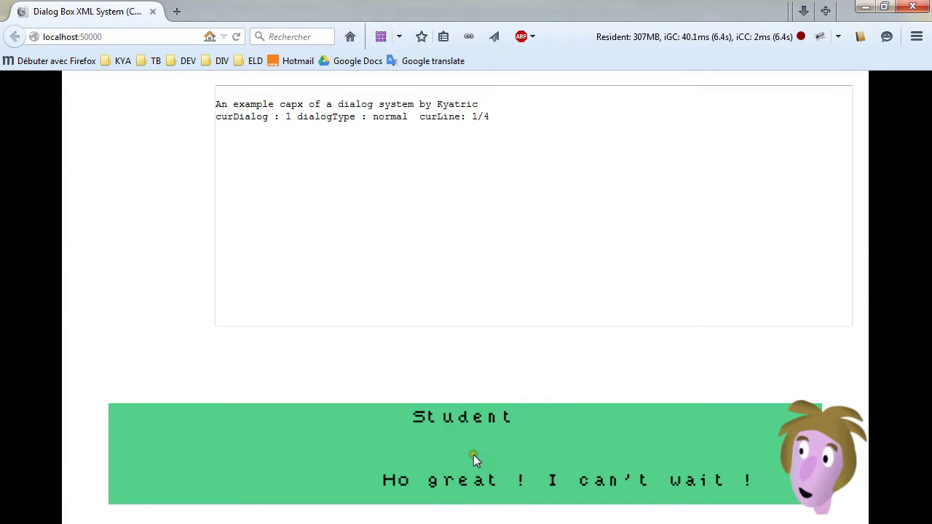
click(470, 453)
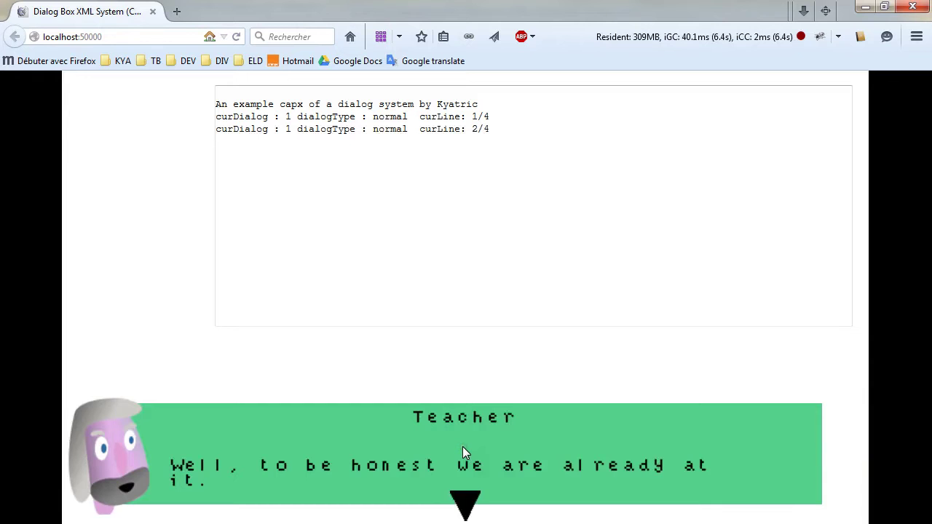
click(462, 446)
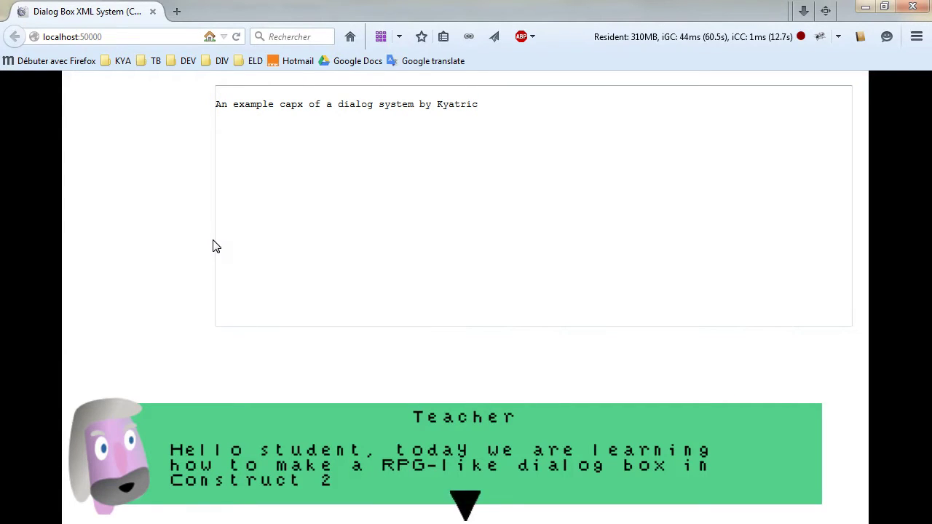
- Focus the debug log, then advance to the Student's line 'Ho great ! I can't wait !'
click(245, 154)
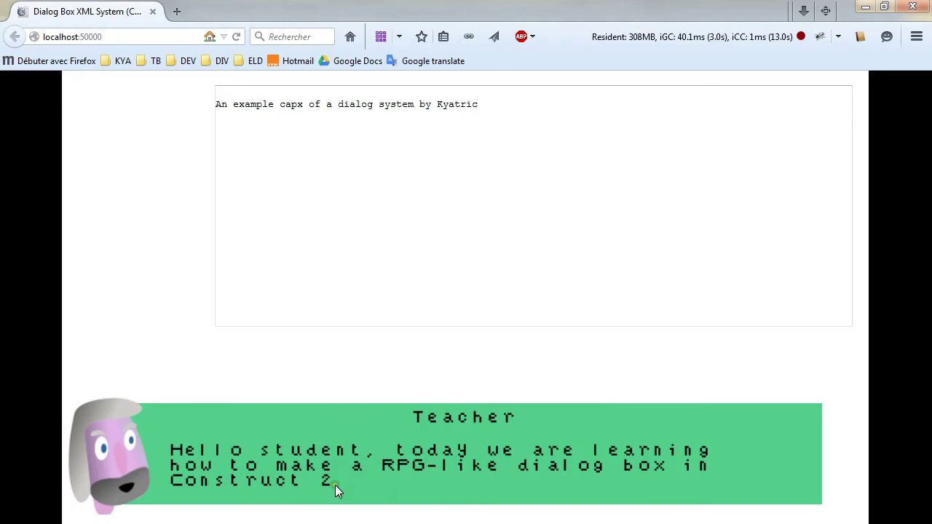
click(454, 456)
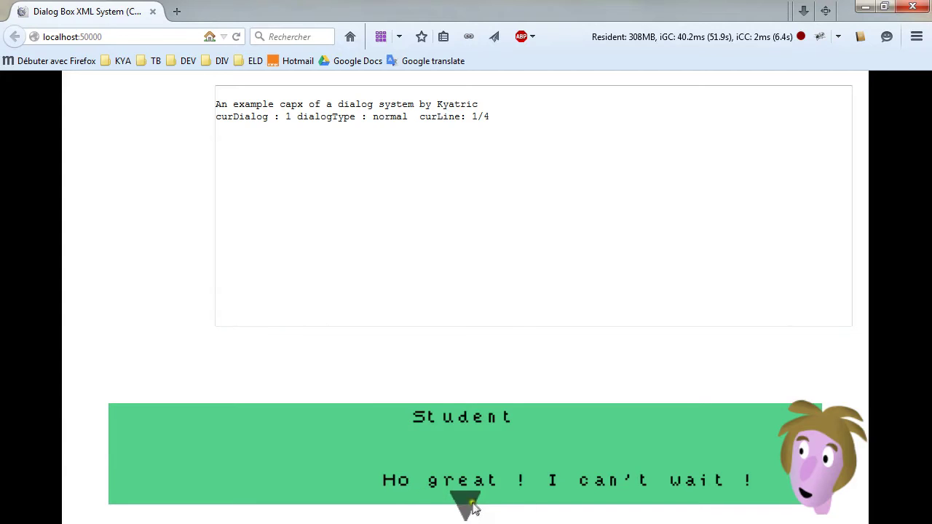
- Step through lines 2/4 and 3/4 to the Teacher's question 'Have you noticed what is going on ?'
click(582, 439)
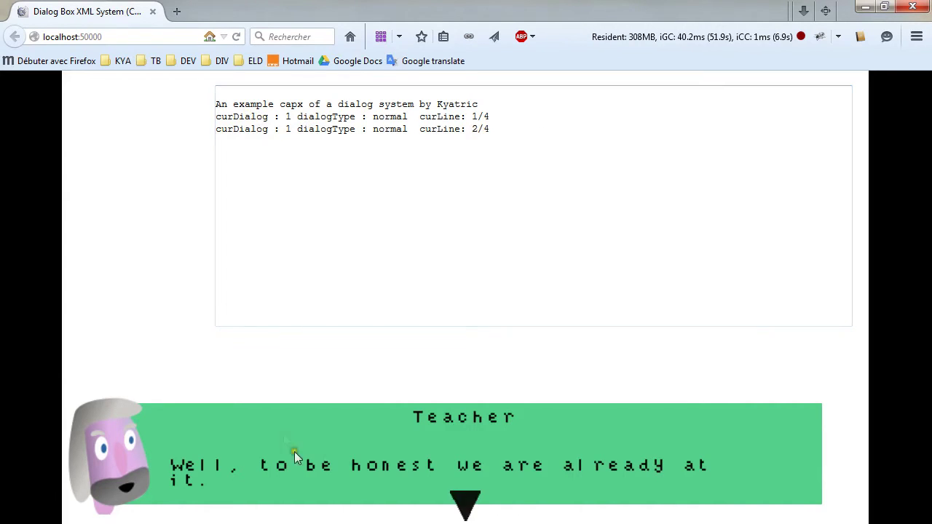
click(454, 431)
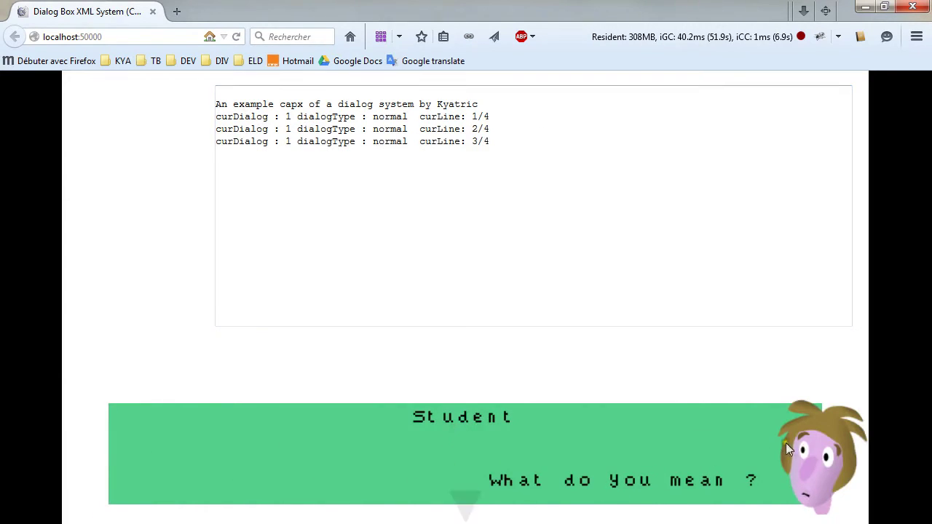
click(665, 457)
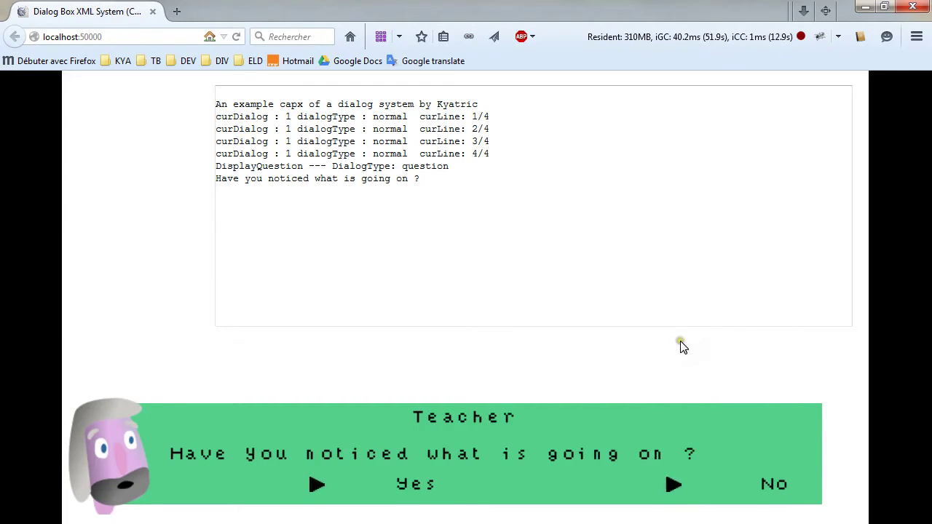
- Answer Yes, then click through the Teacher's and Student's dialog 3 lines to the end screen
click(421, 489)
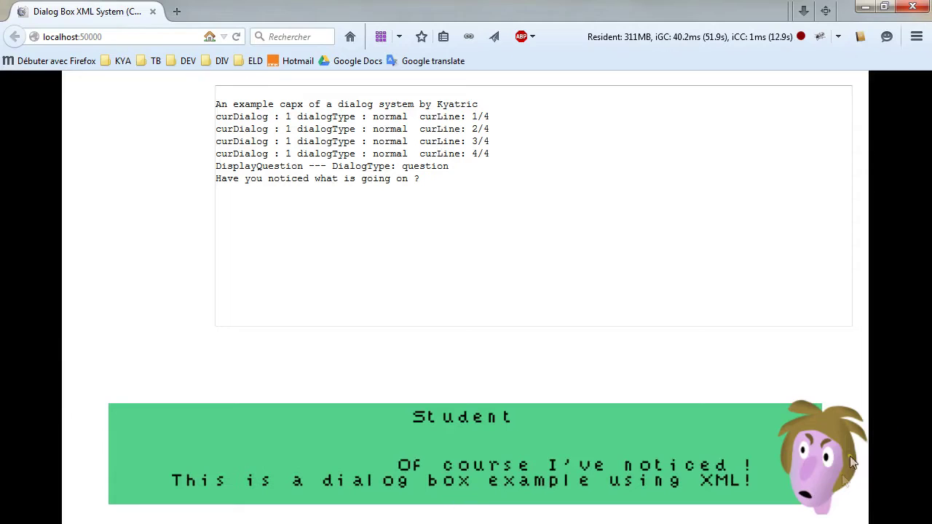
click(565, 464)
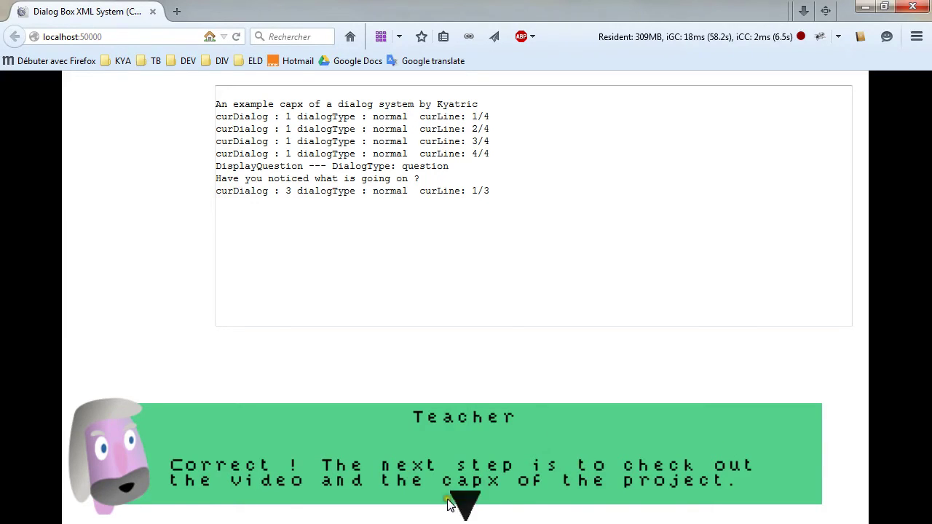
click(485, 474)
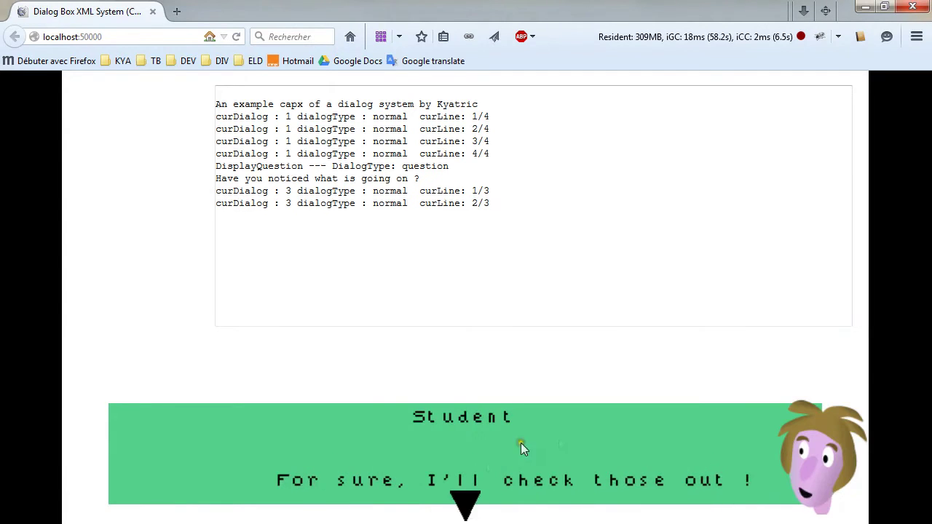
click(544, 453)
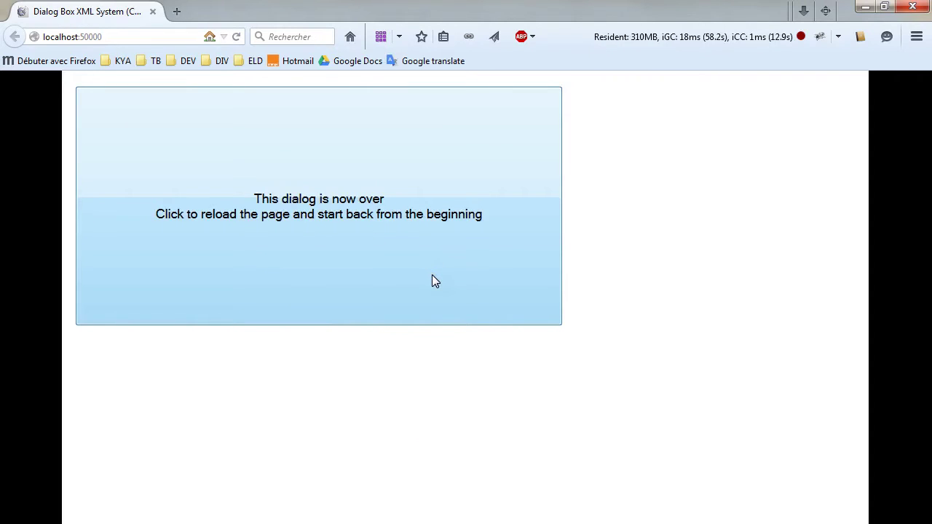
- Reload the preview and click through the opening lines to the Teacher's Yes/No question
click(387, 265)
click(377, 223)
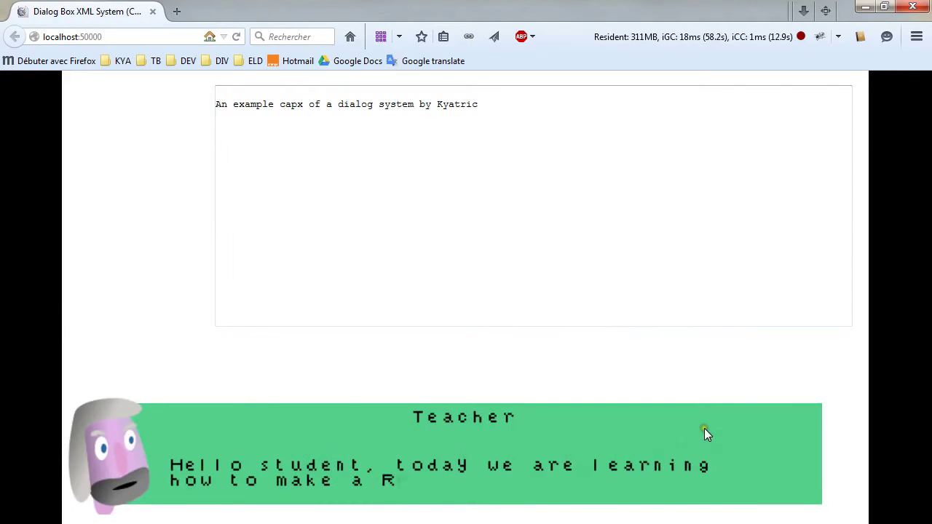
click(414, 453)
click(450, 444)
click(477, 463)
click(477, 463)
click(517, 455)
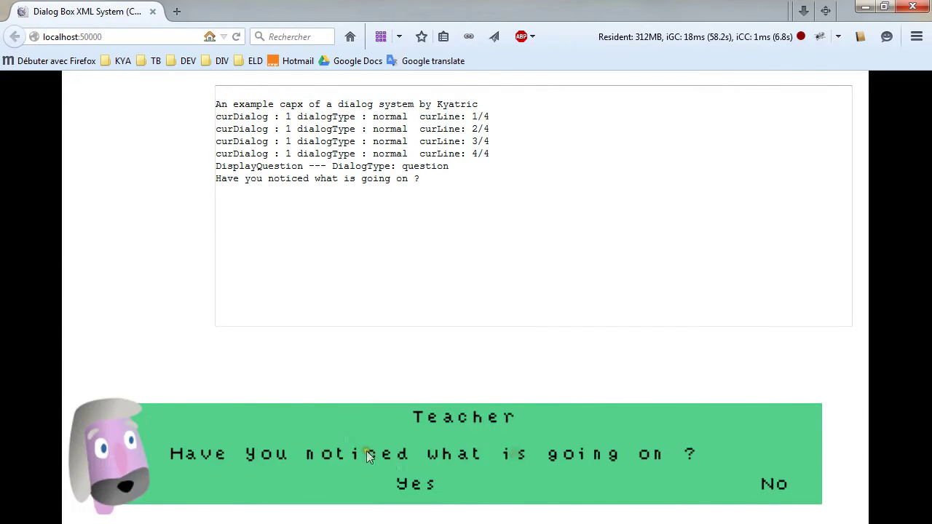
- Answer No and play the branch through 'Great ! Will do !' to the dialog's end
click(776, 483)
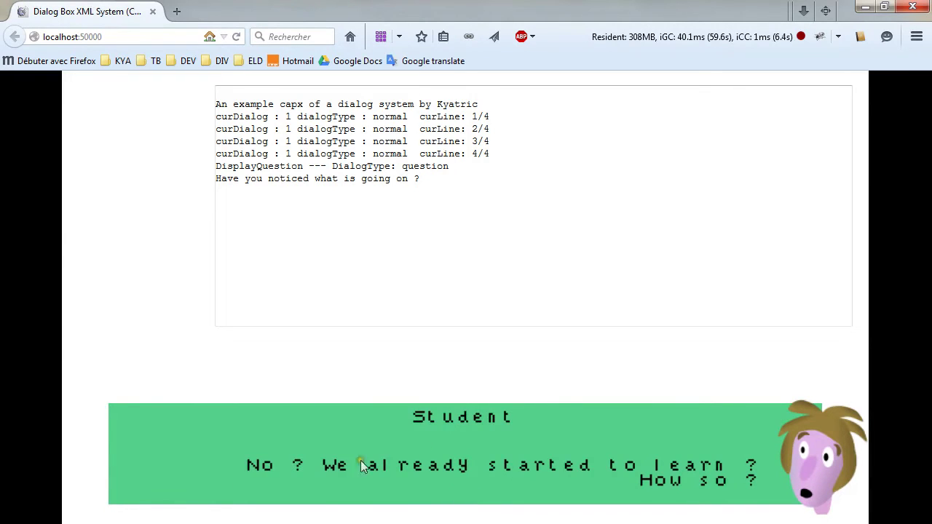
click(507, 456)
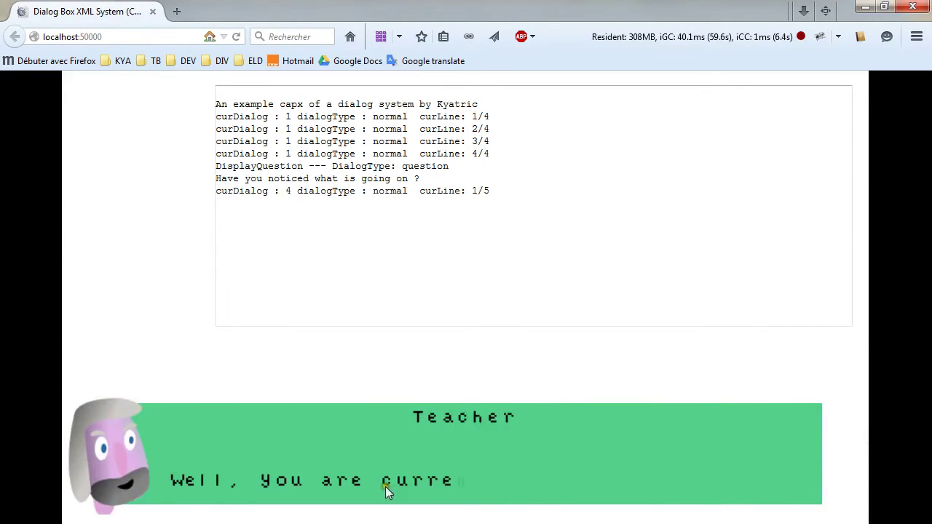
click(402, 433)
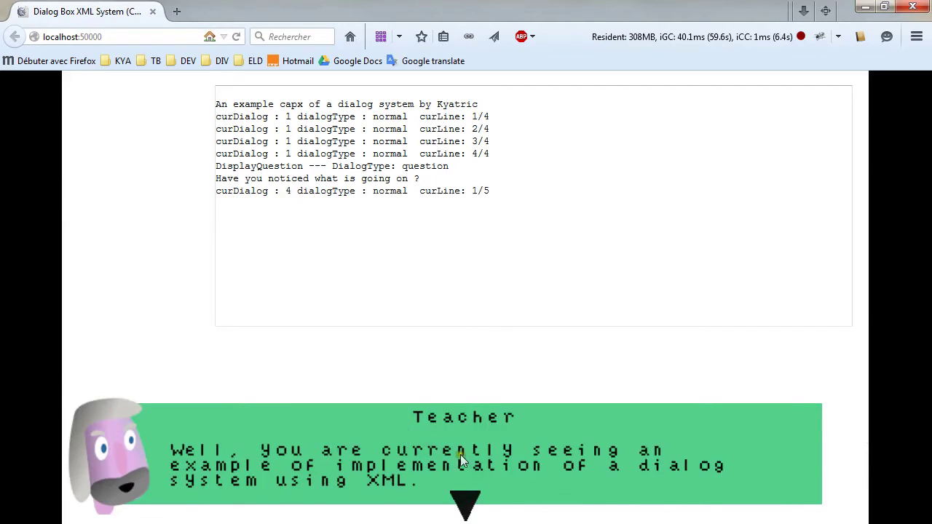
click(443, 456)
click(469, 470)
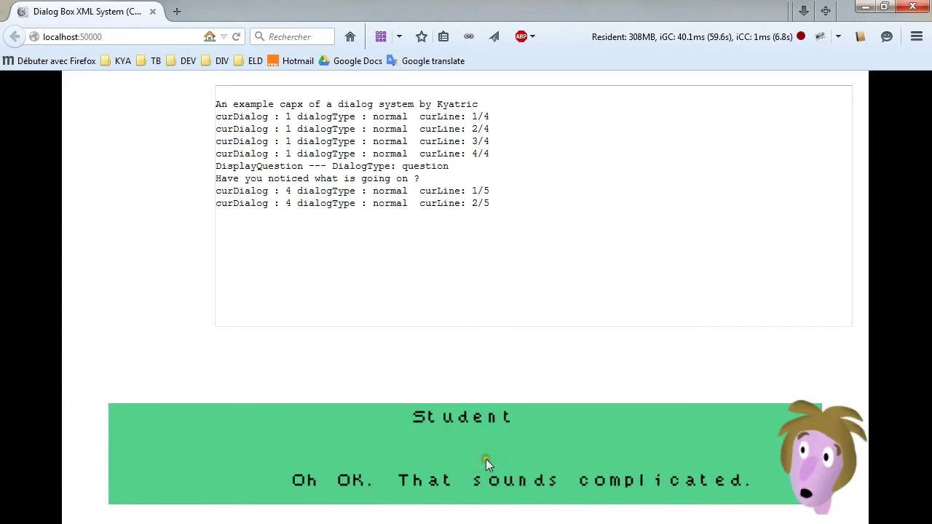
click(490, 459)
click(490, 456)
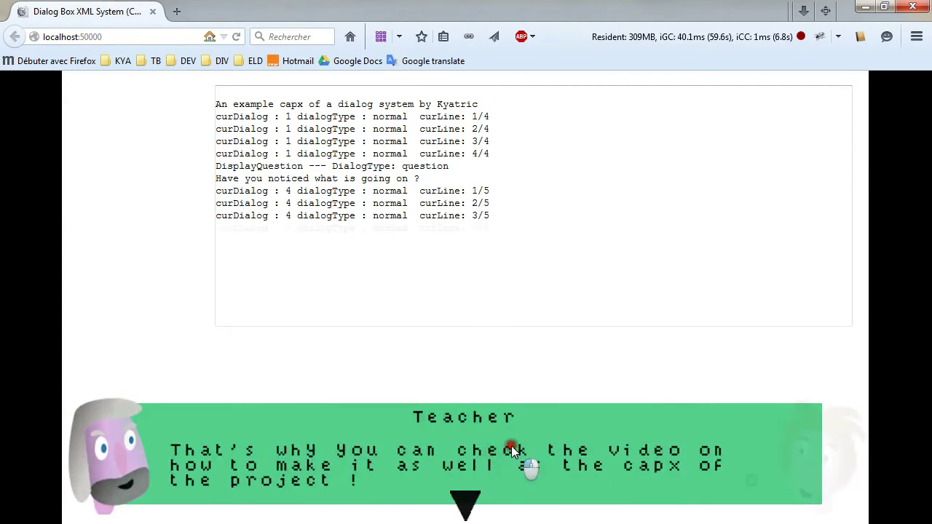
click(510, 446)
click(490, 456)
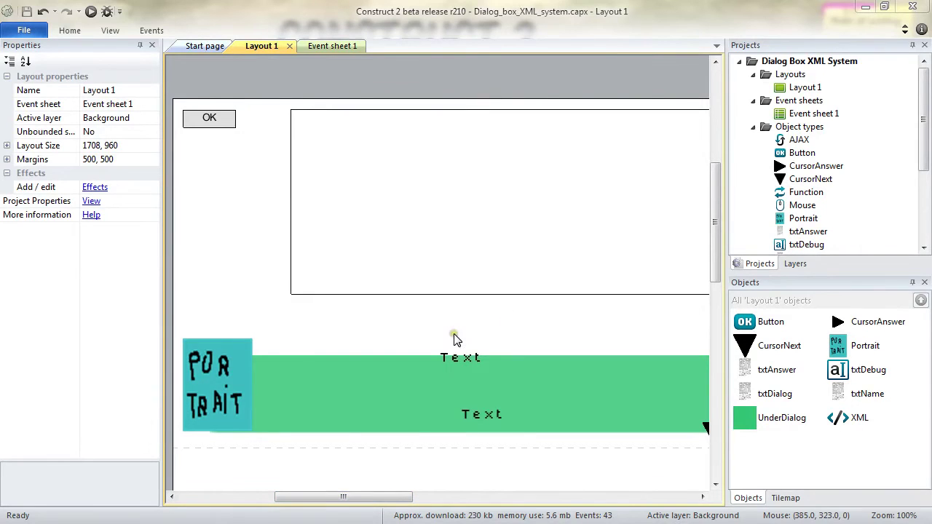
- Select txtDebug in Layout 1, read its Type property (Textarea), then deselect to show Layout 1's properties
click(406, 216)
drag(360, 497, 383, 497)
click(492, 239)
click(384, 200)
click(358, 227)
click(379, 219)
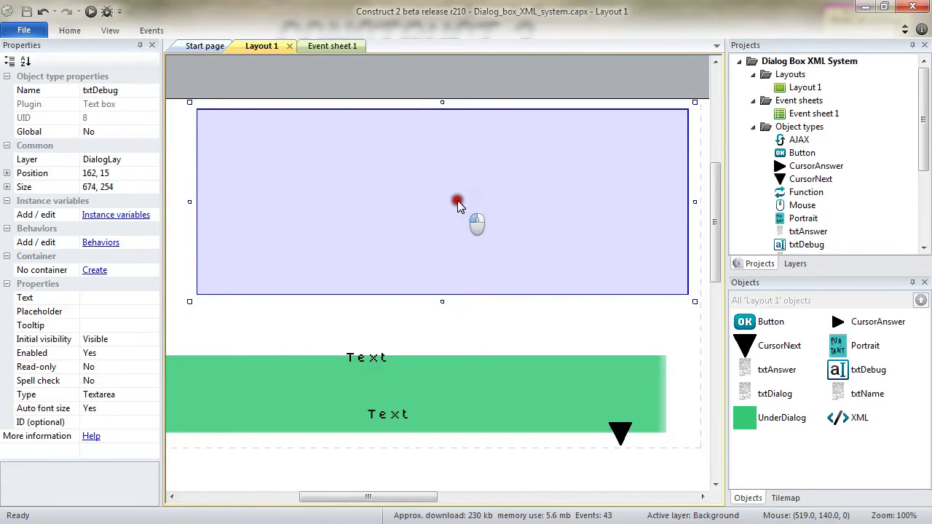
click(117, 434)
click(115, 395)
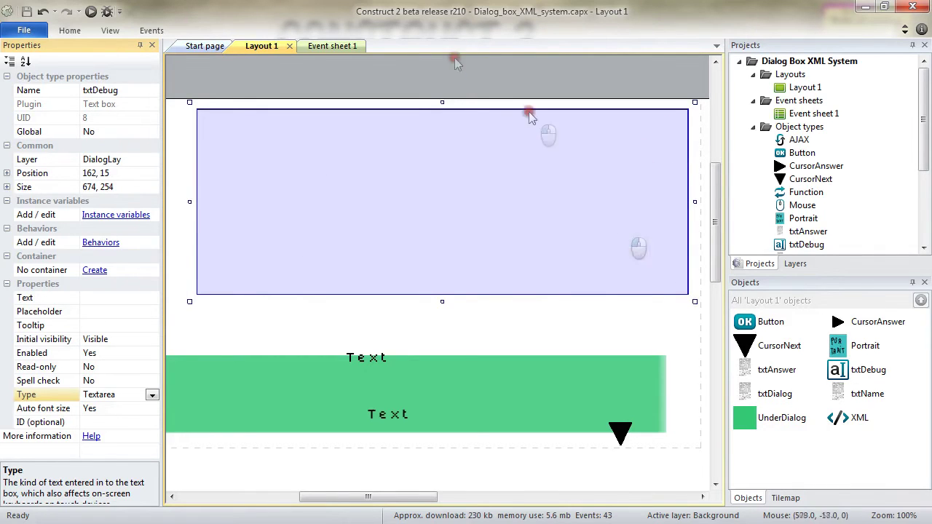
click(313, 318)
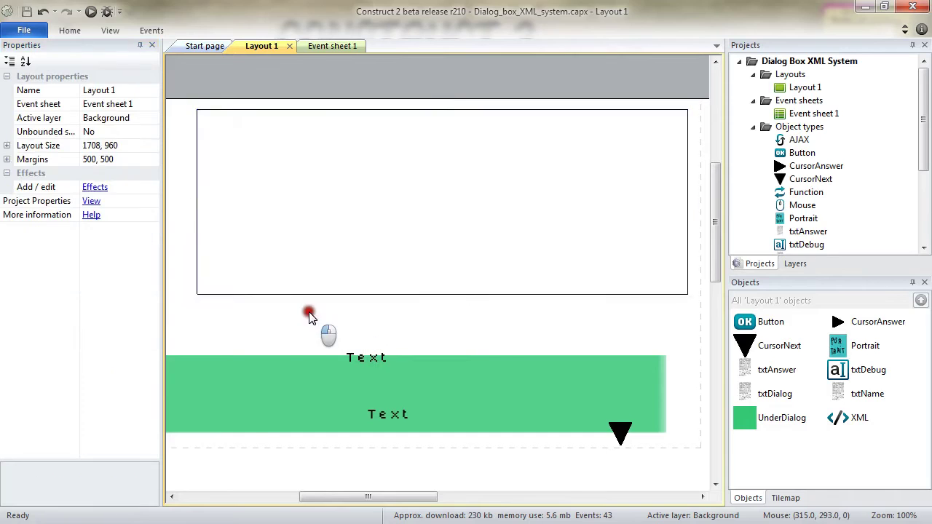
scroll(220, 191, left, 3)
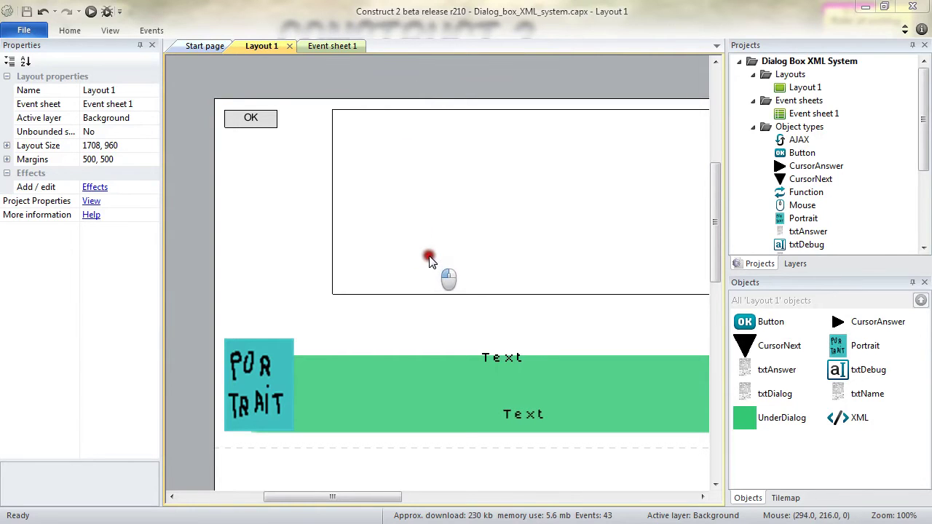
- Select the DialogLay layer, confirm it is transparent with parallax 0, 0, then scroll around Layout 1
click(795, 263)
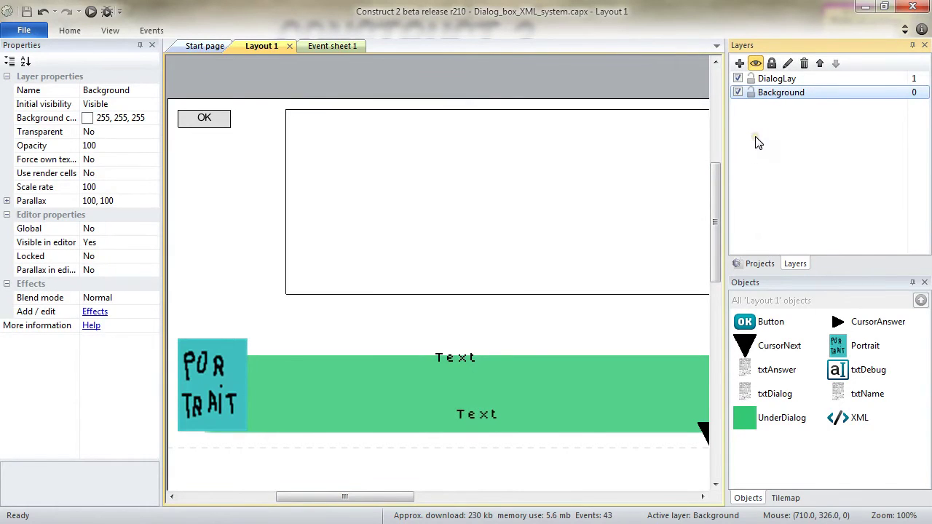
click(795, 81)
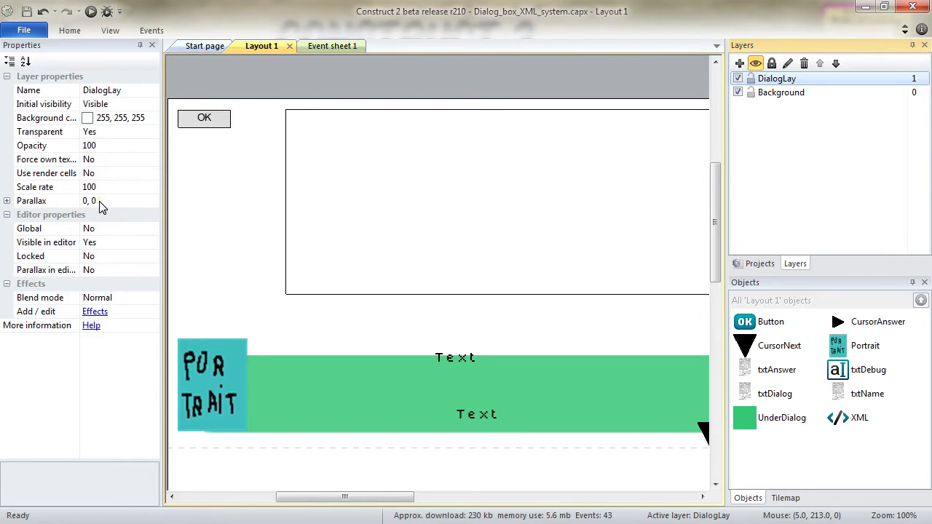
mouse_move(716, 218)
mouse_down()
mouse_move(713, 240)
mouse_move(718, 225)
mouse_up()
mouse_move(385, 497)
mouse_down()
mouse_move(583, 496)
mouse_move(333, 498)
mouse_move(368, 499)
mouse_up()
scroll(468, 270, down, 3)
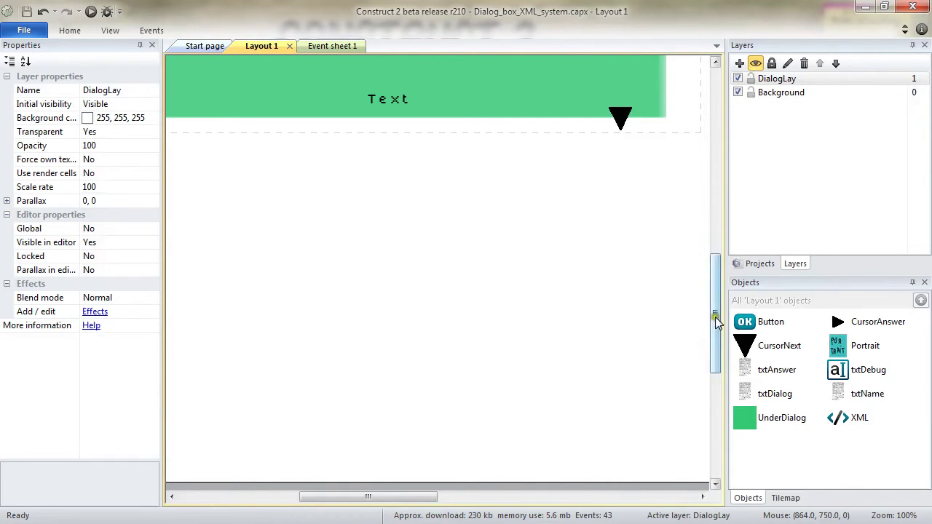
drag(715, 315, 713, 240)
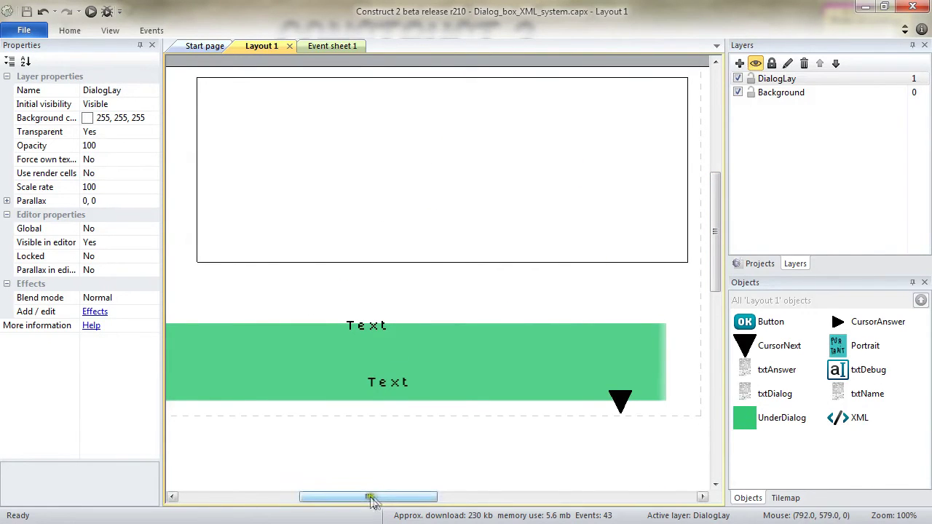
drag(375, 501, 493, 495)
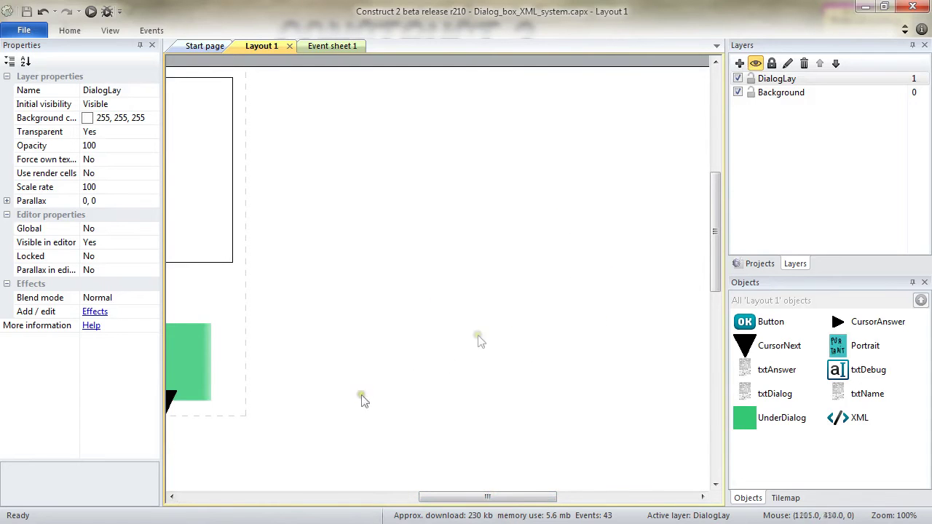
drag(504, 496, 369, 521)
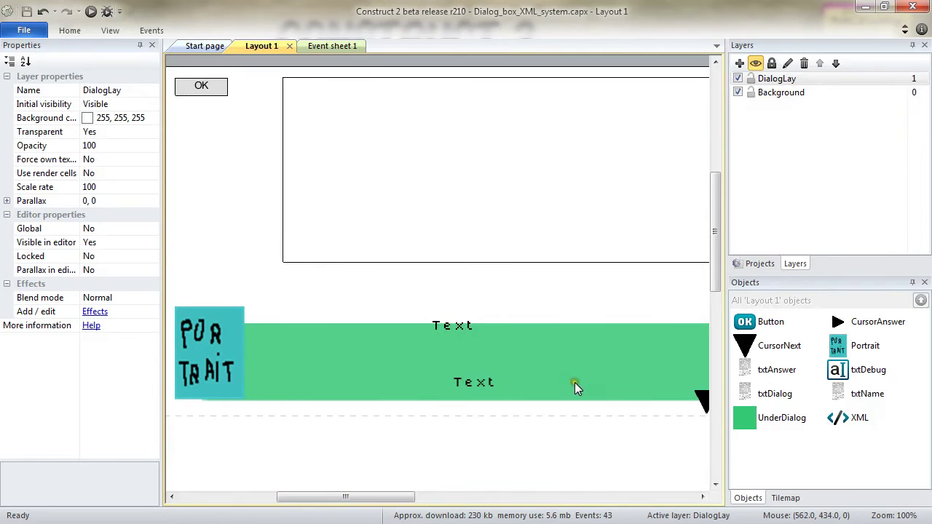
click(420, 443)
ctrl+scroll(410, 345, down, 1)
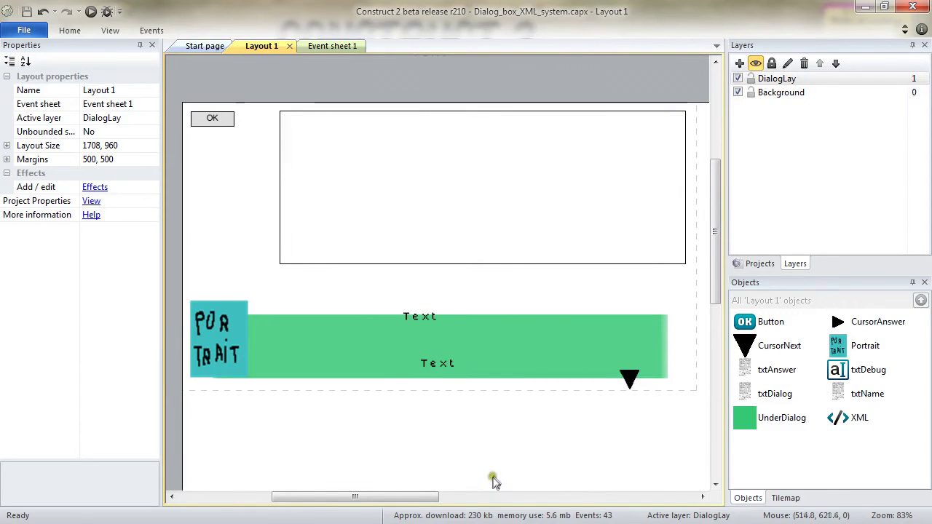
click(221, 332)
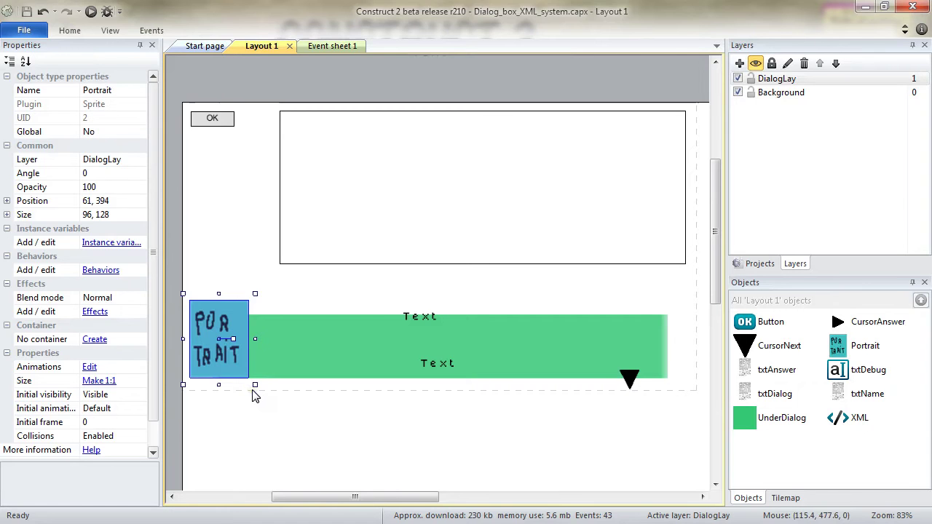
double_click(229, 373)
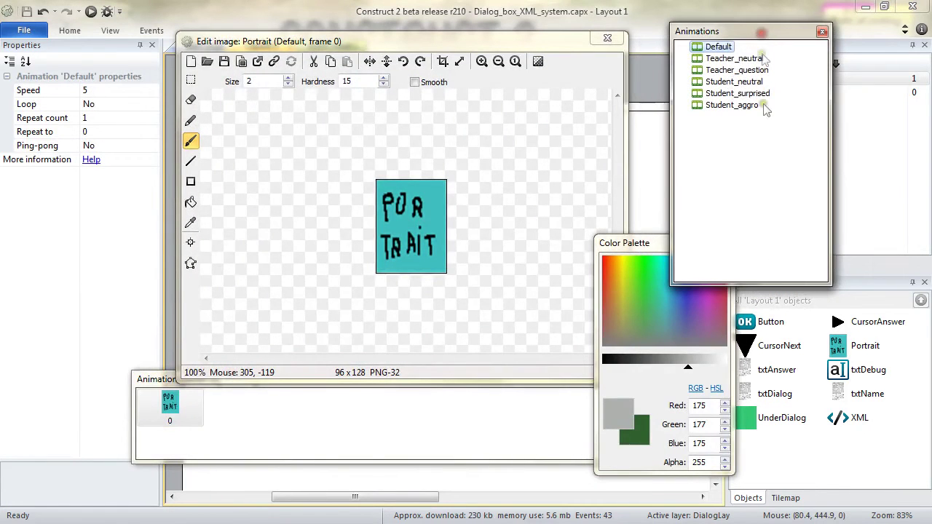
click(737, 59)
click(737, 70)
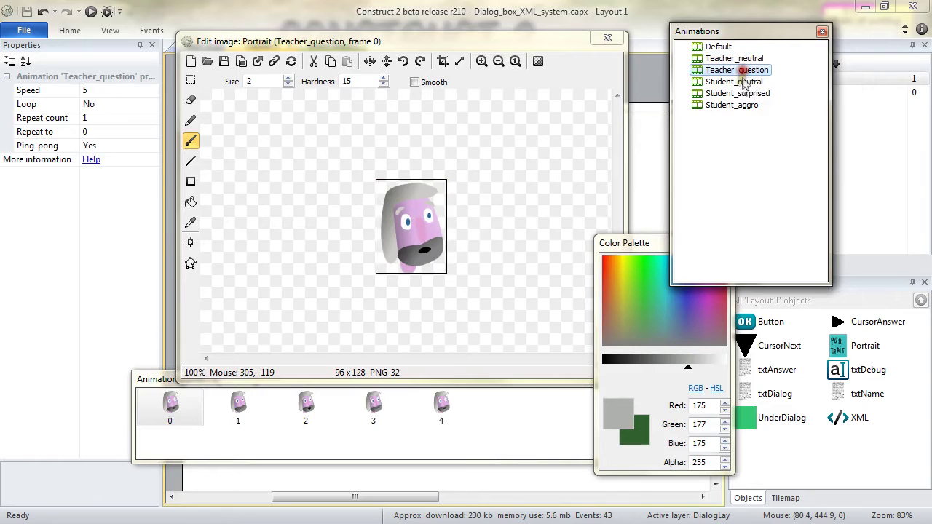
click(737, 105)
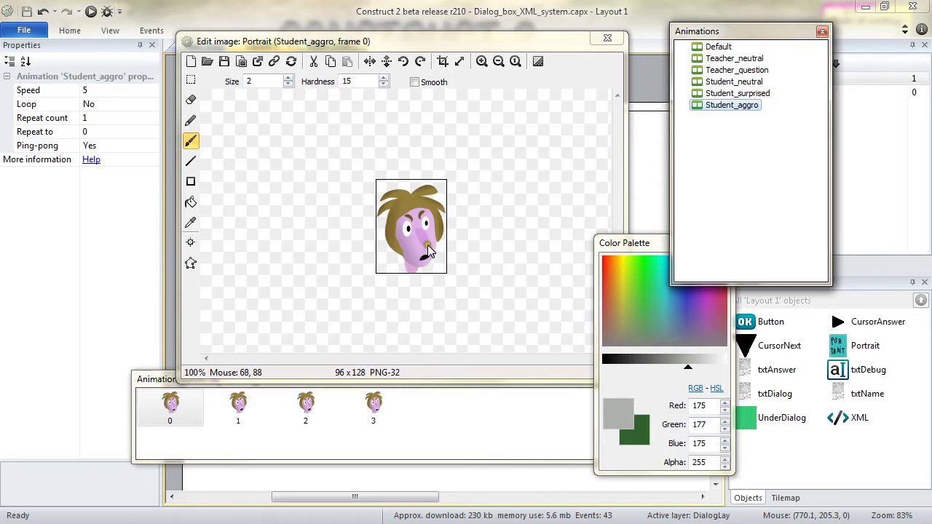
click(731, 59)
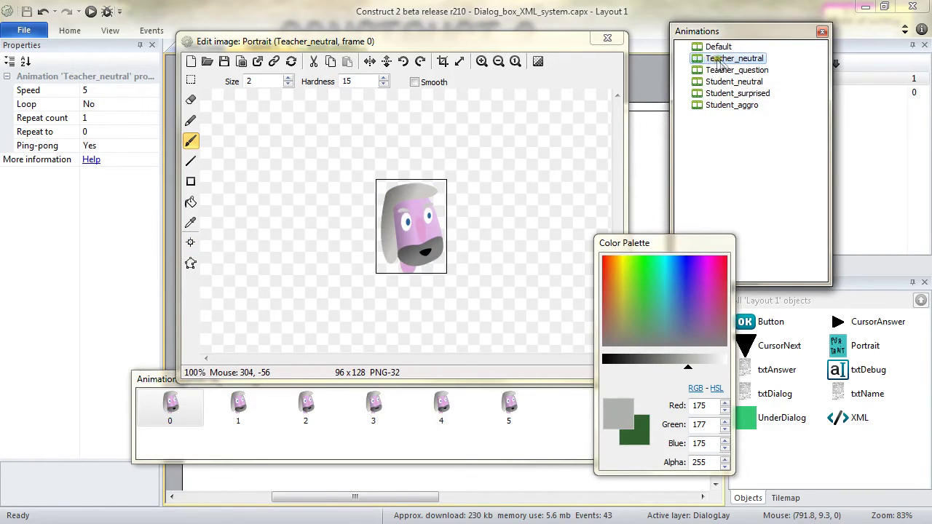
click(758, 70)
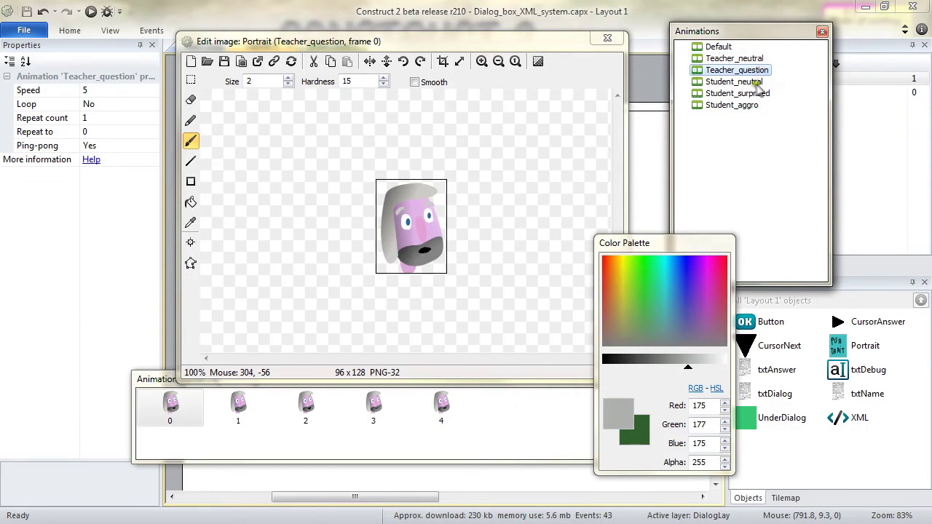
click(751, 82)
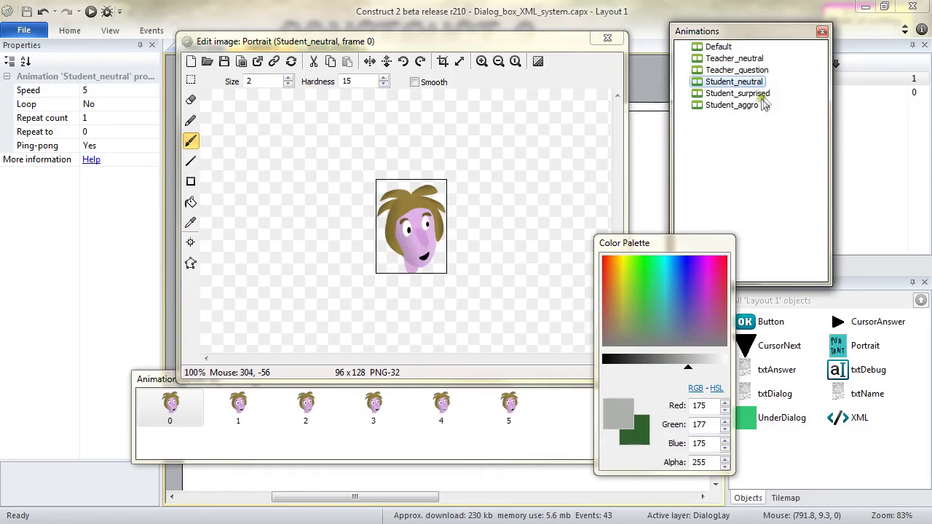
click(764, 94)
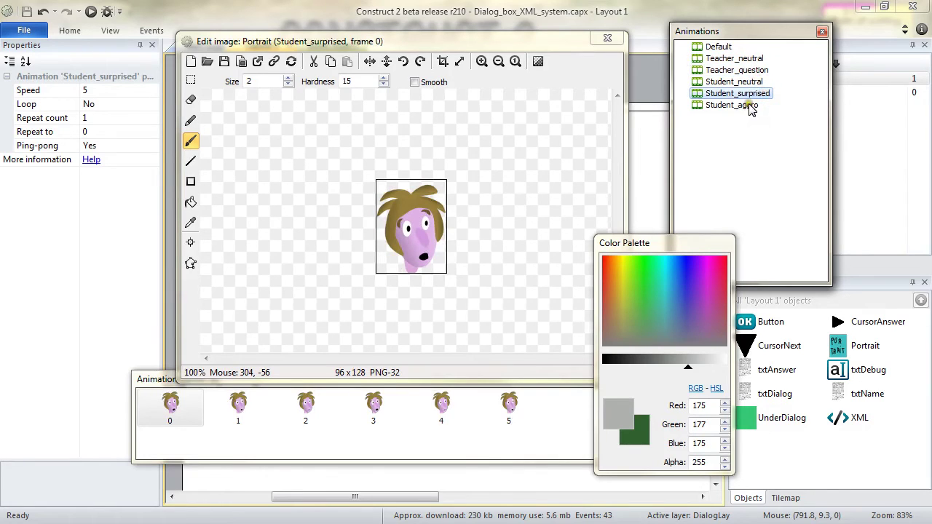
click(751, 107)
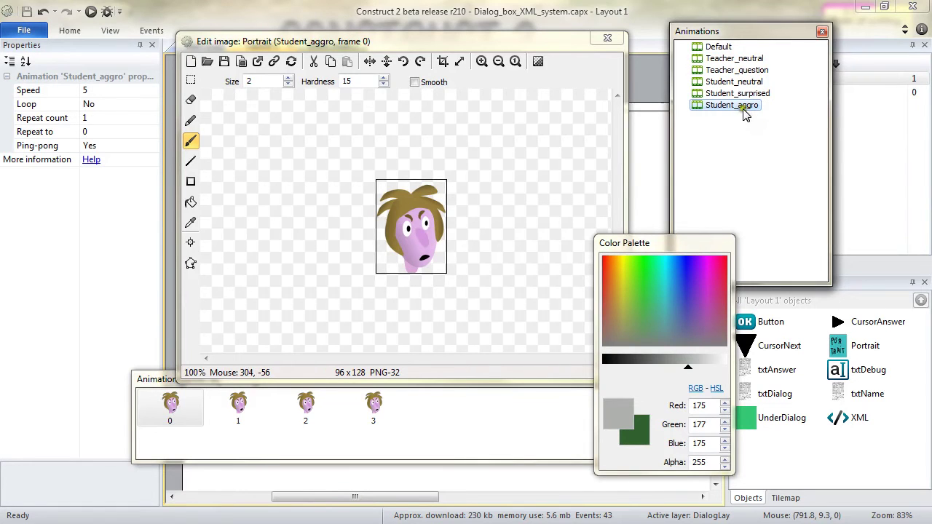
click(720, 119)
key(Escape)
click(631, 384)
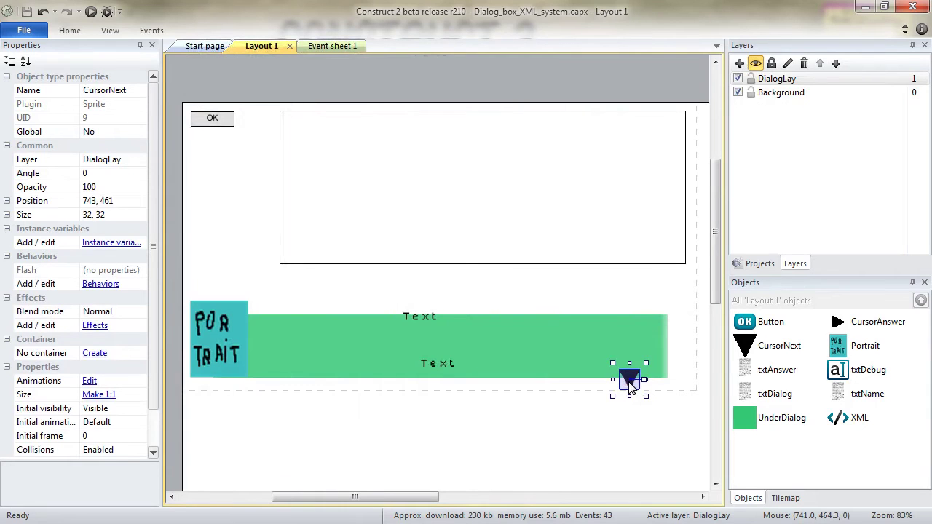
click(100, 295)
click(101, 284)
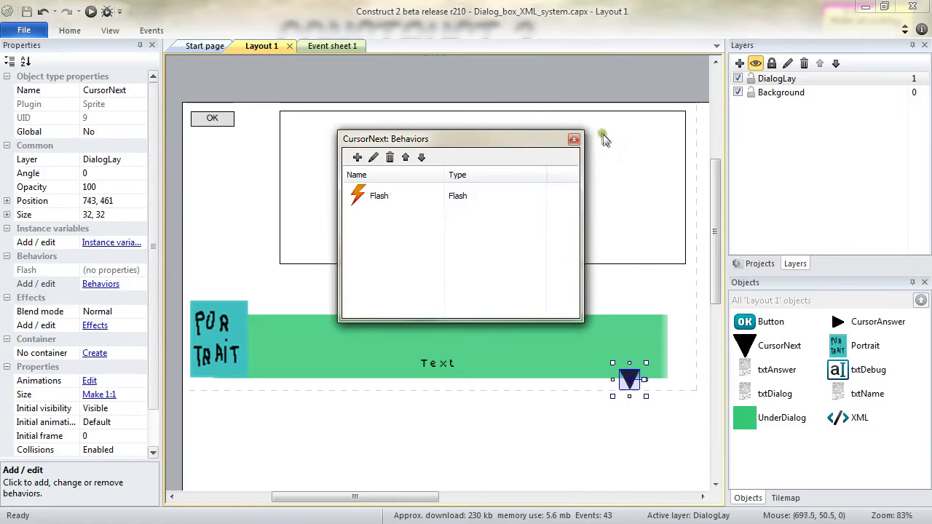
click(575, 139)
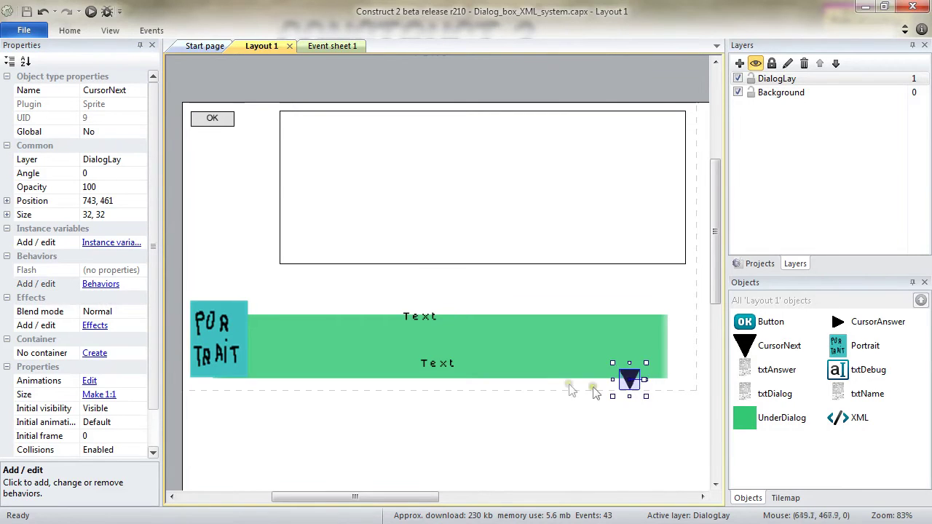
click(447, 363)
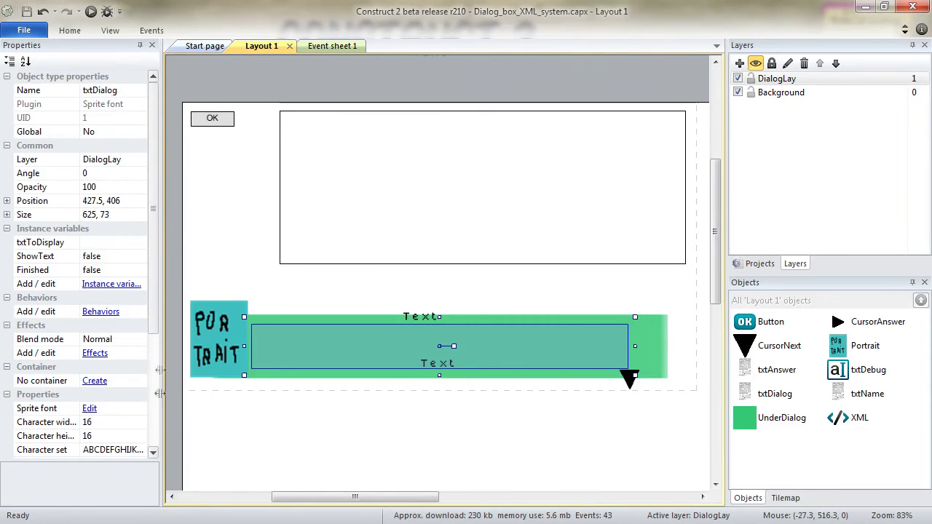
click(89, 246)
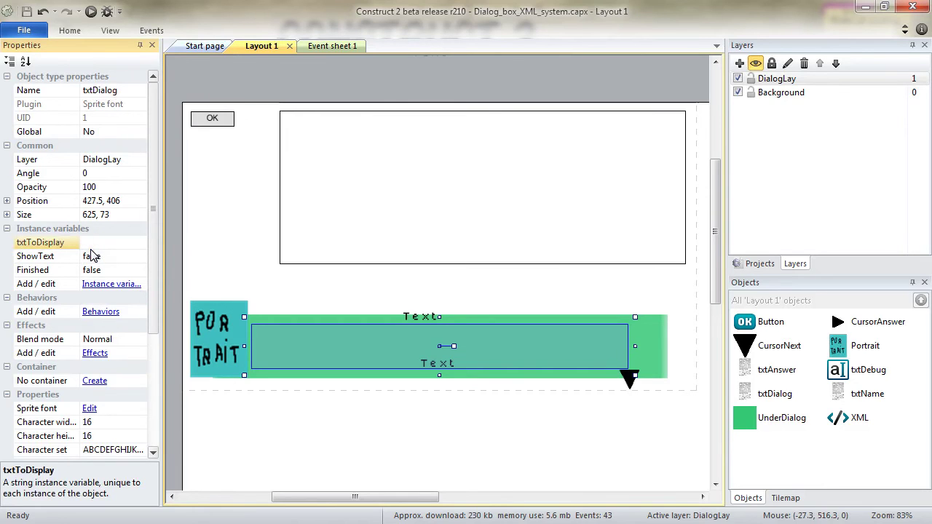
click(93, 244)
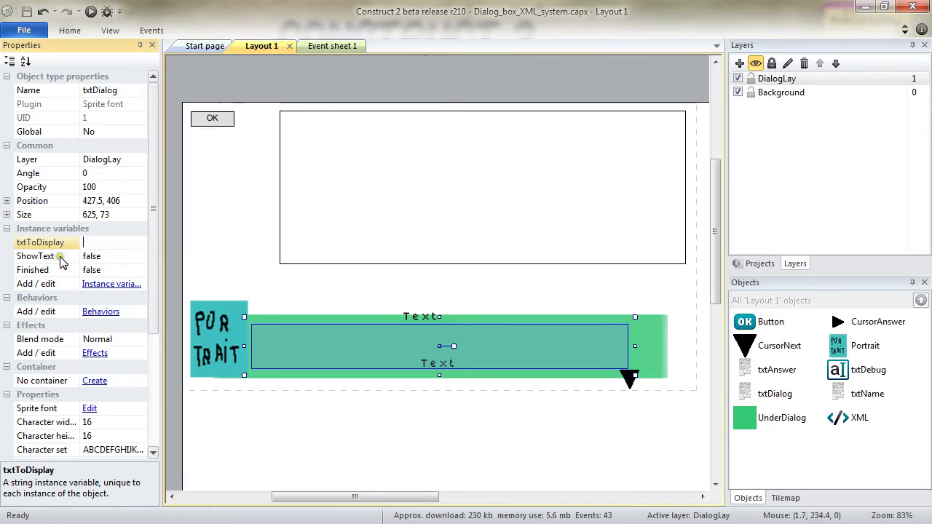
click(56, 256)
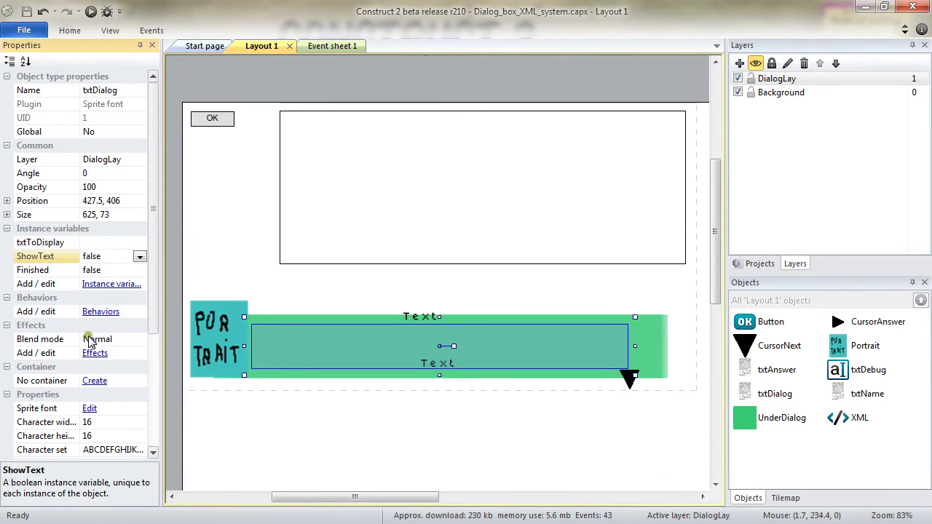
click(30, 270)
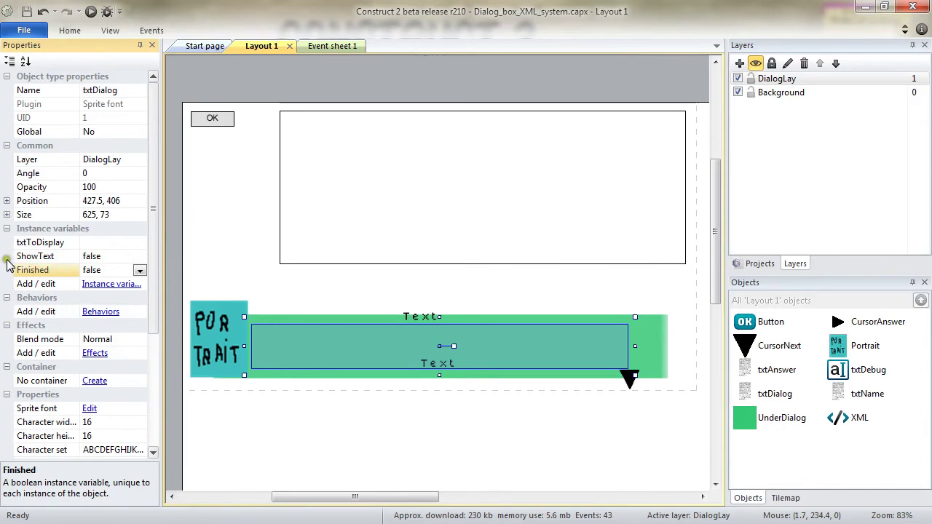
click(58, 259)
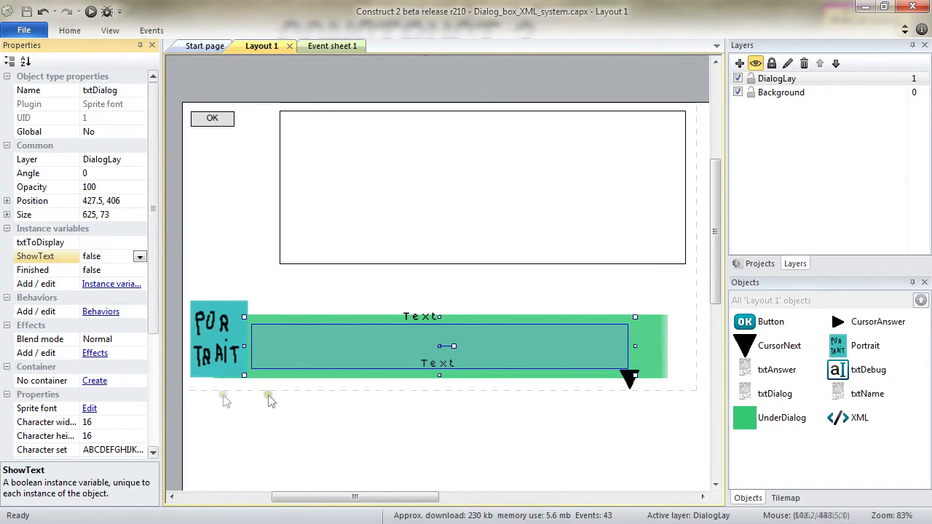
click(44, 273)
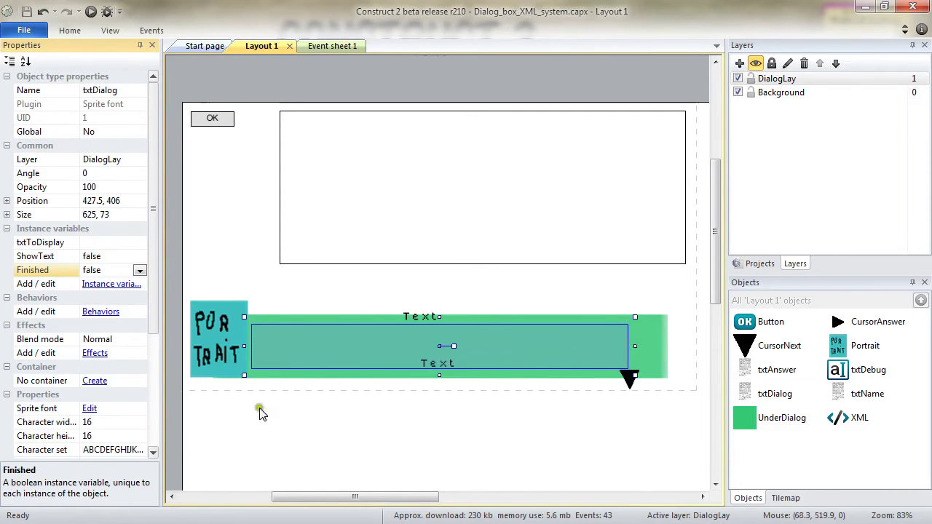
click(93, 244)
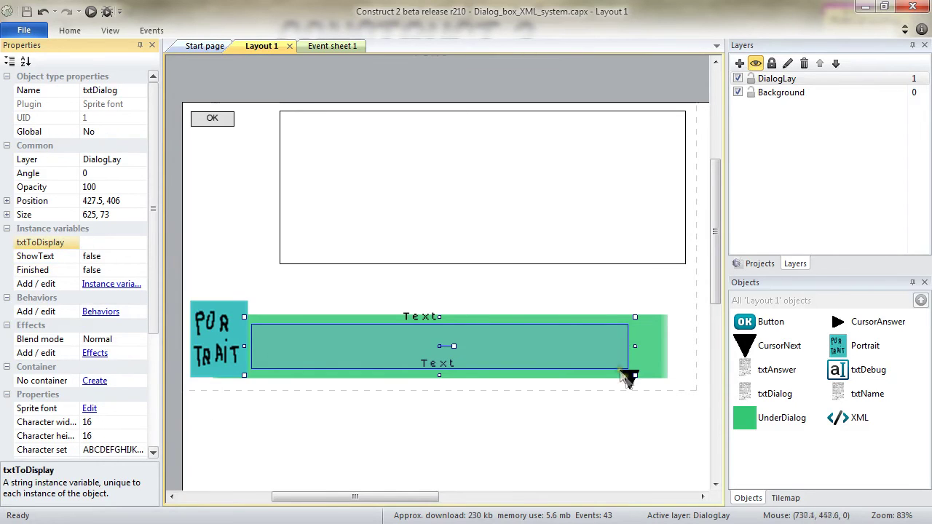
click(628, 379)
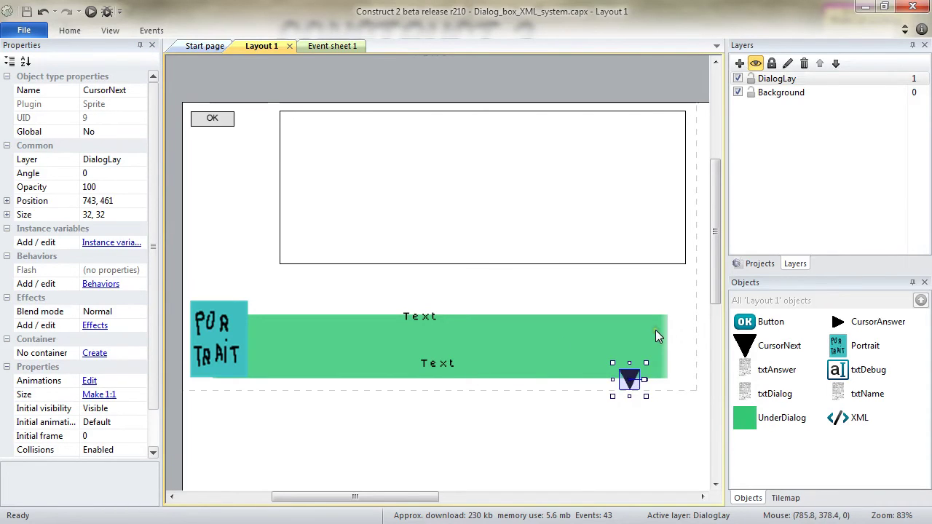
click(666, 373)
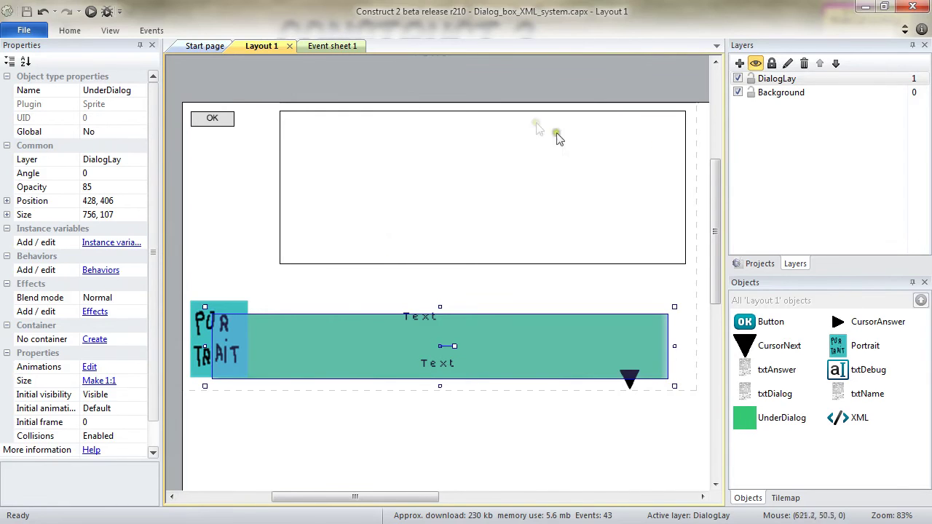
click(421, 316)
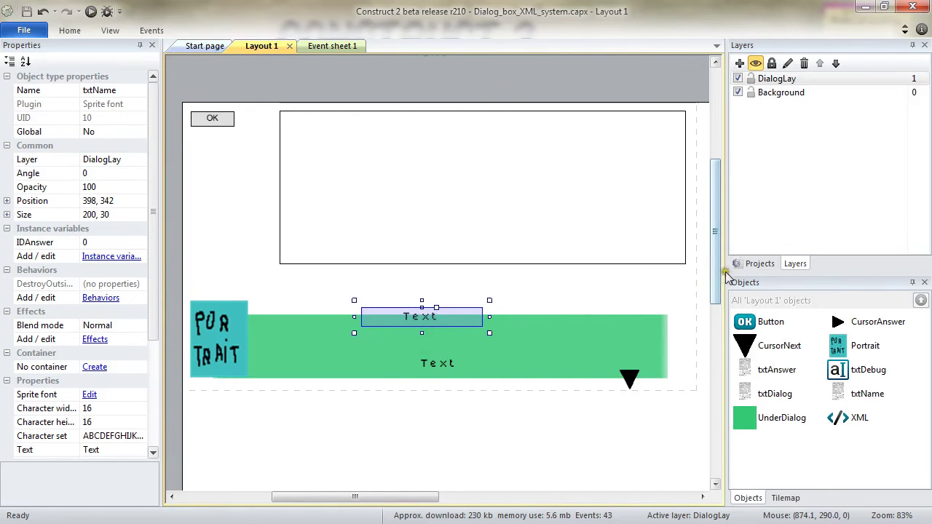
drag(717, 274, 718, 251)
click(429, 127)
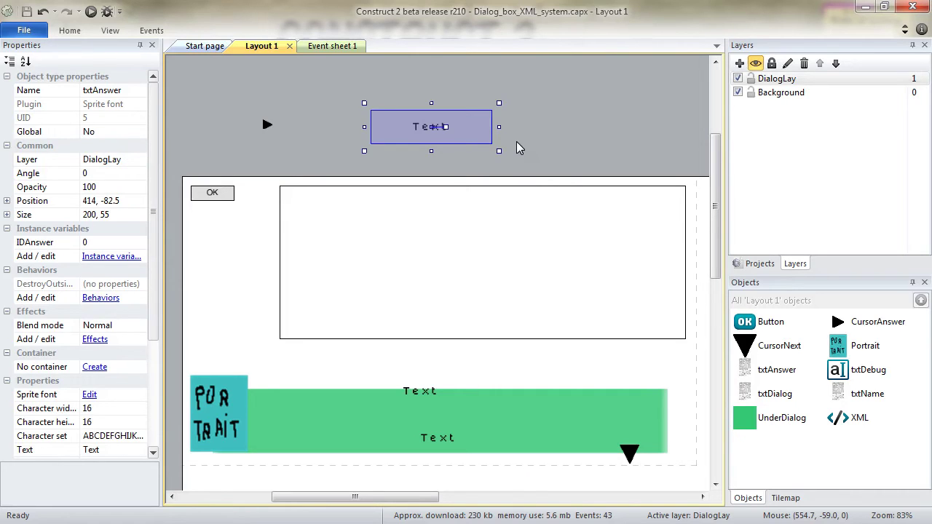
click(500, 242)
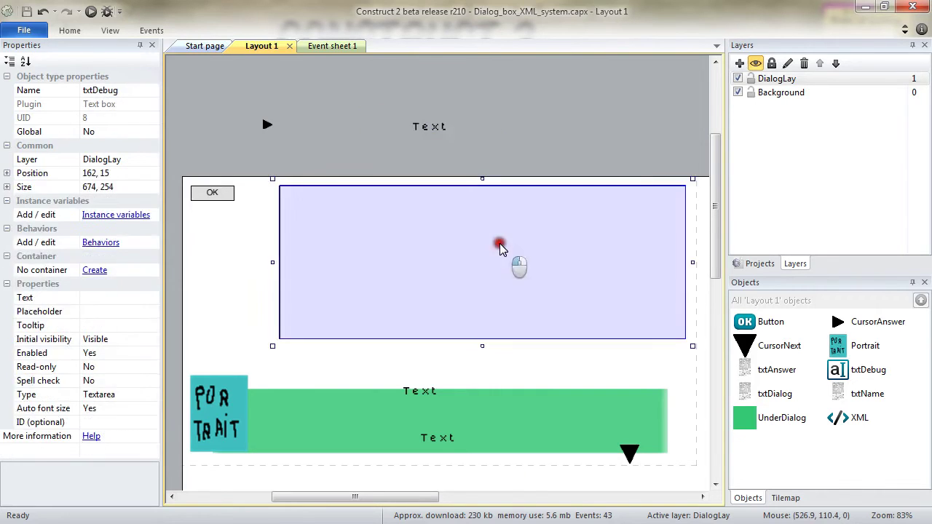
click(510, 157)
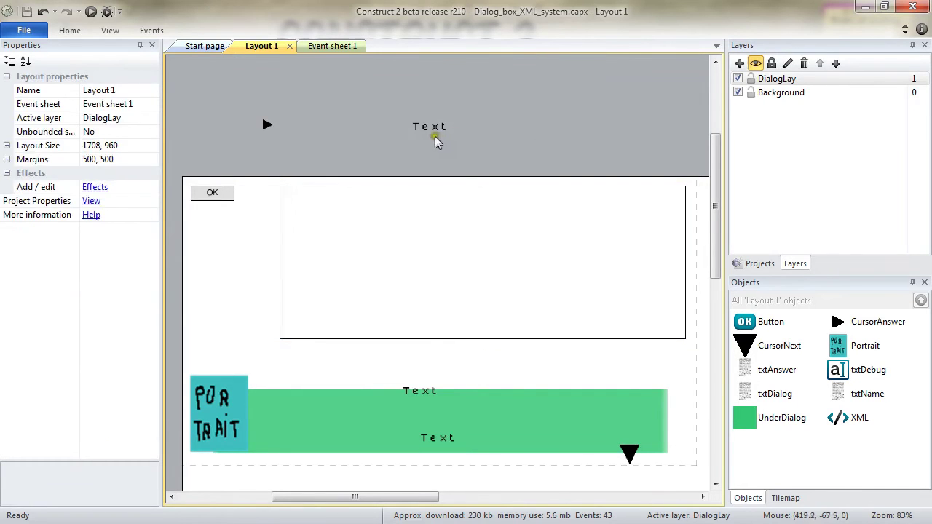
click(434, 131)
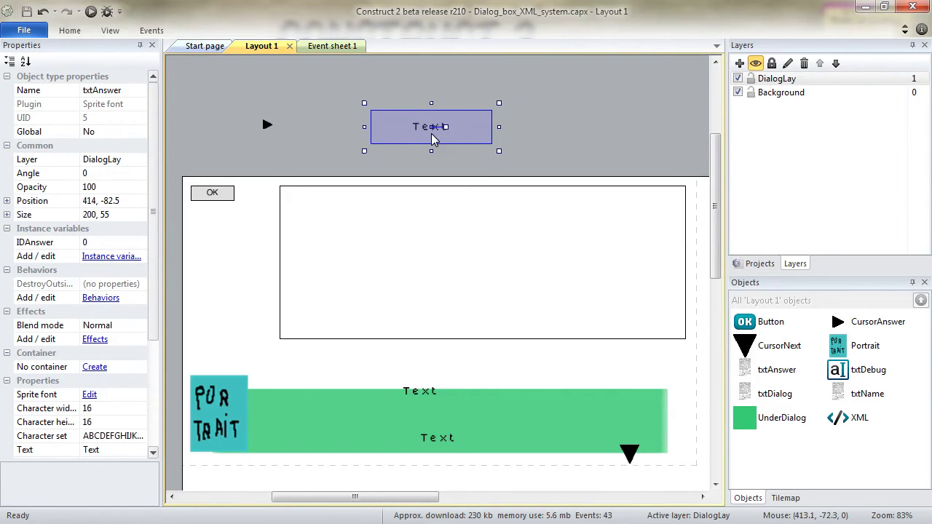
click(444, 440)
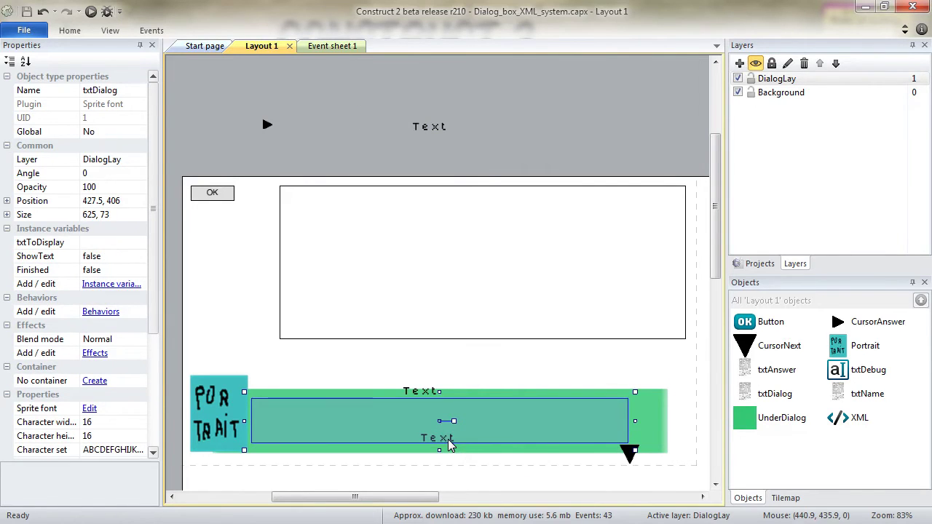
click(438, 131)
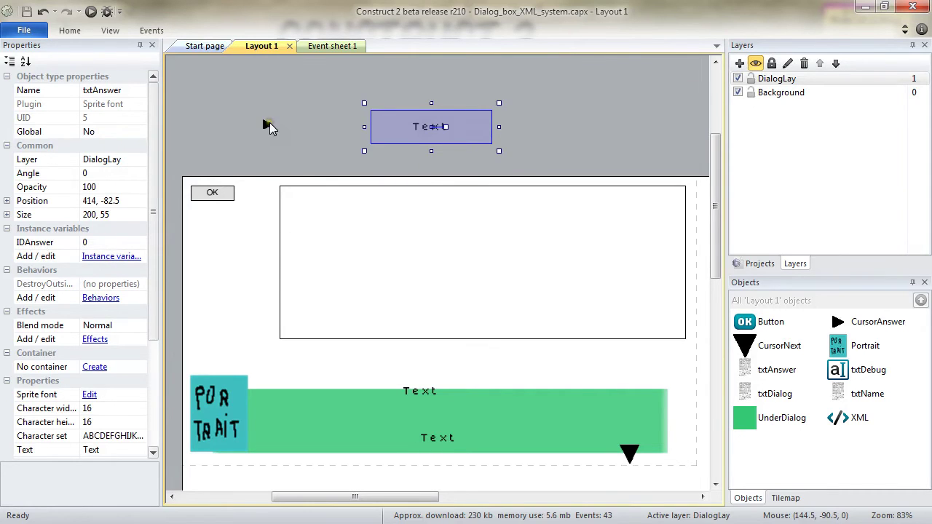
click(265, 124)
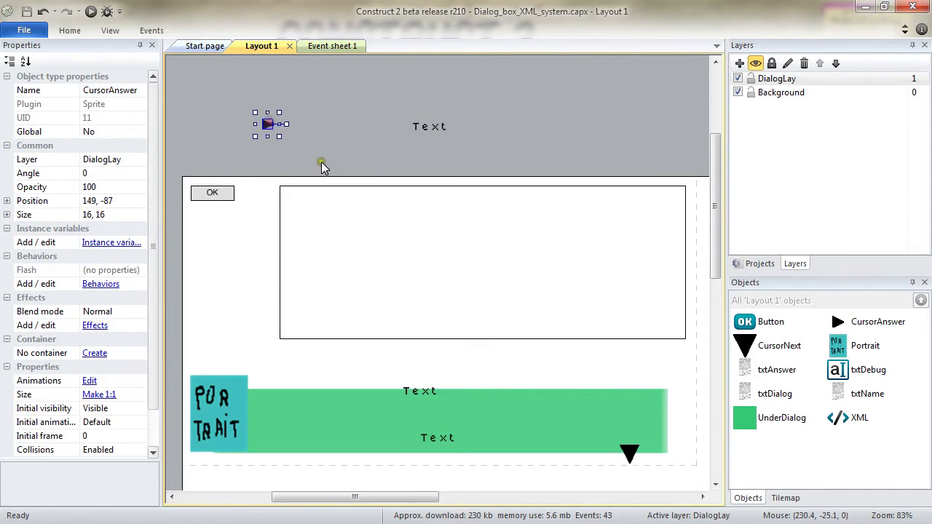
click(630, 453)
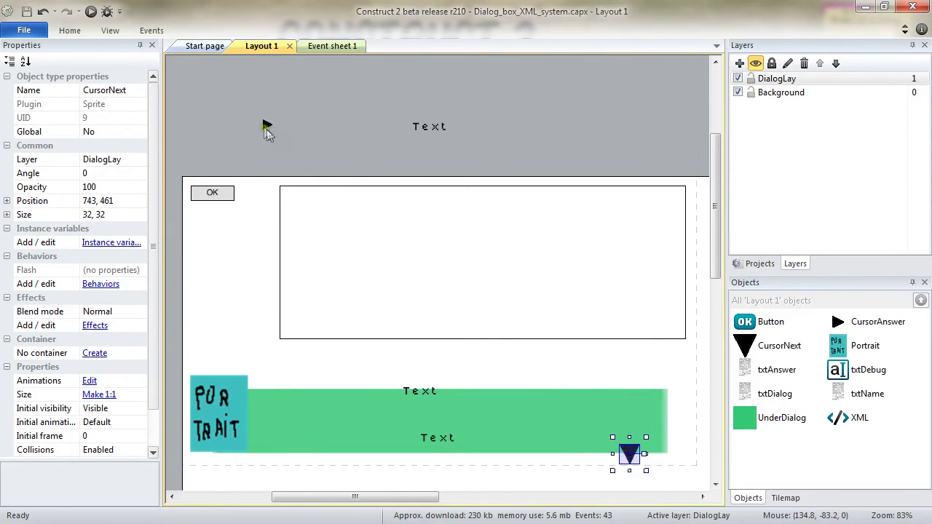
click(264, 126)
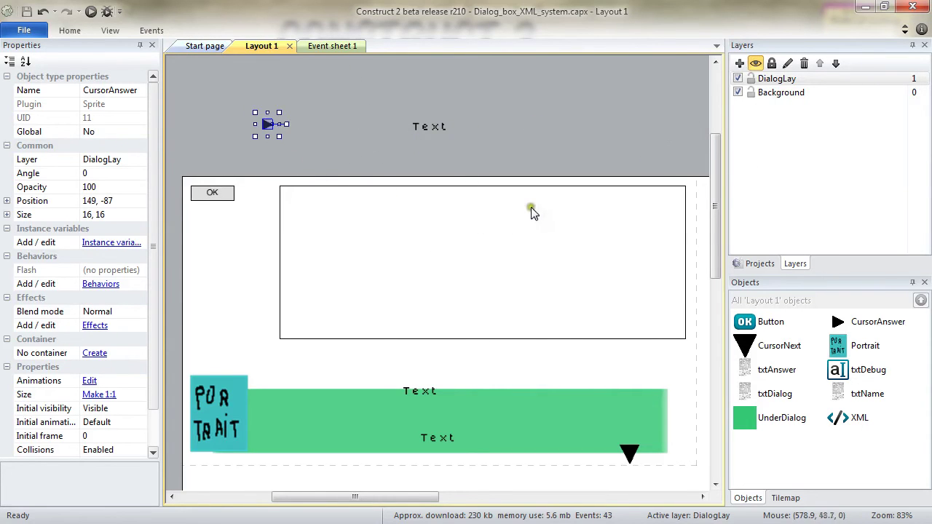
- Check that the OK button sits on the Background layer, then select DialogLay to view its properties
scroll(720, 161, down, 2)
click(212, 122)
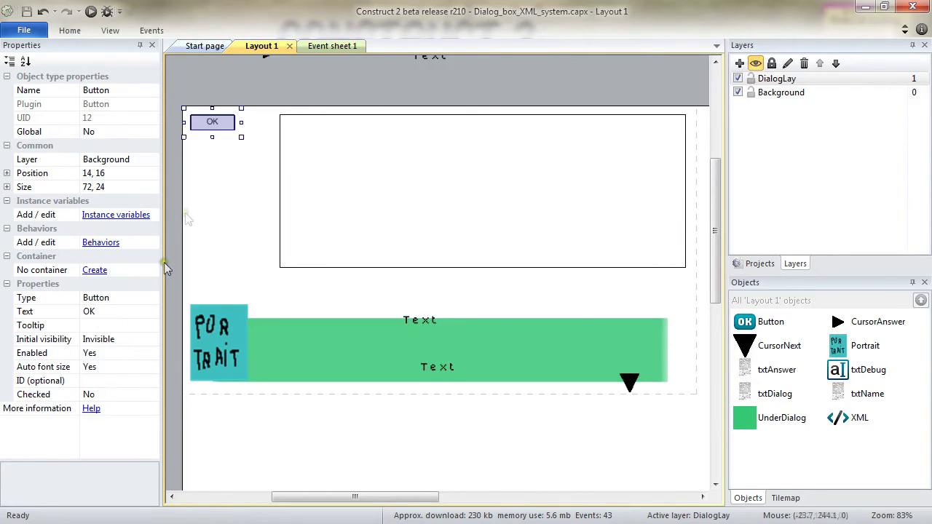
click(135, 161)
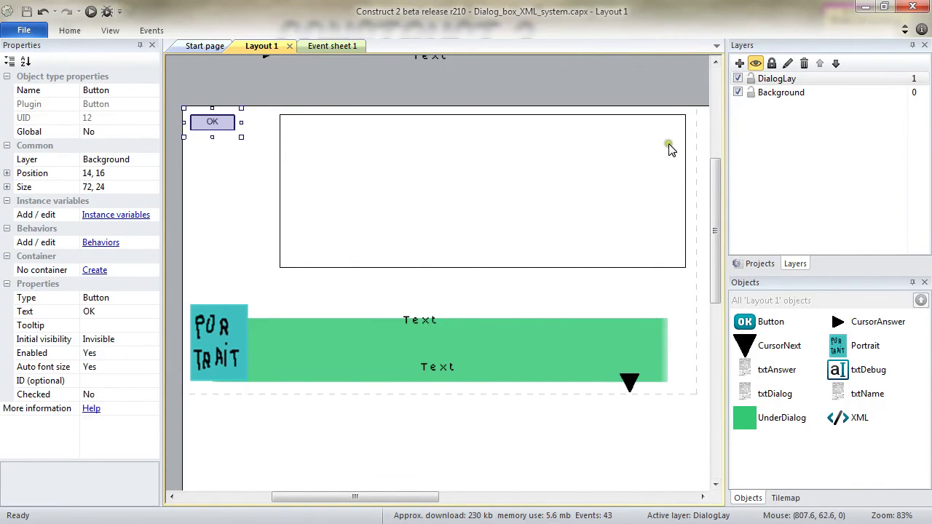
click(778, 80)
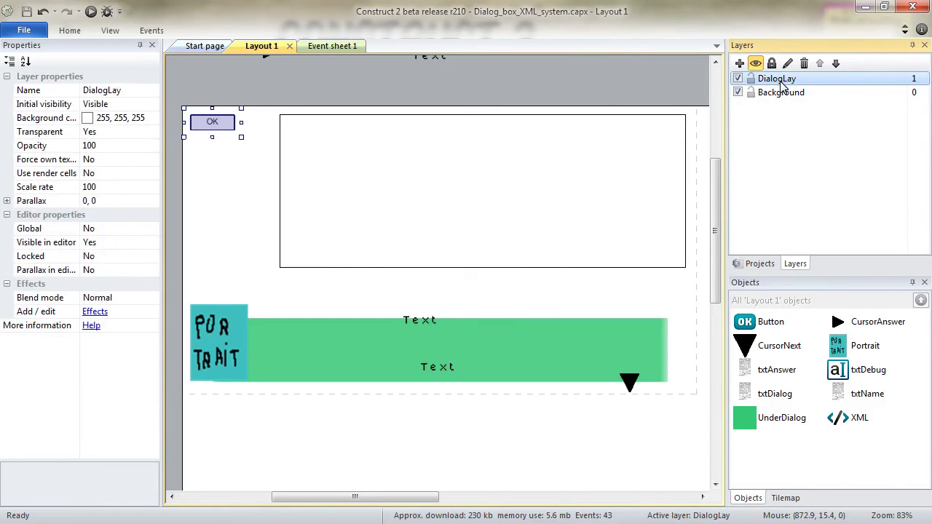
- In the project tree, inspect the AJAX, Function and Mouse object types
click(760, 264)
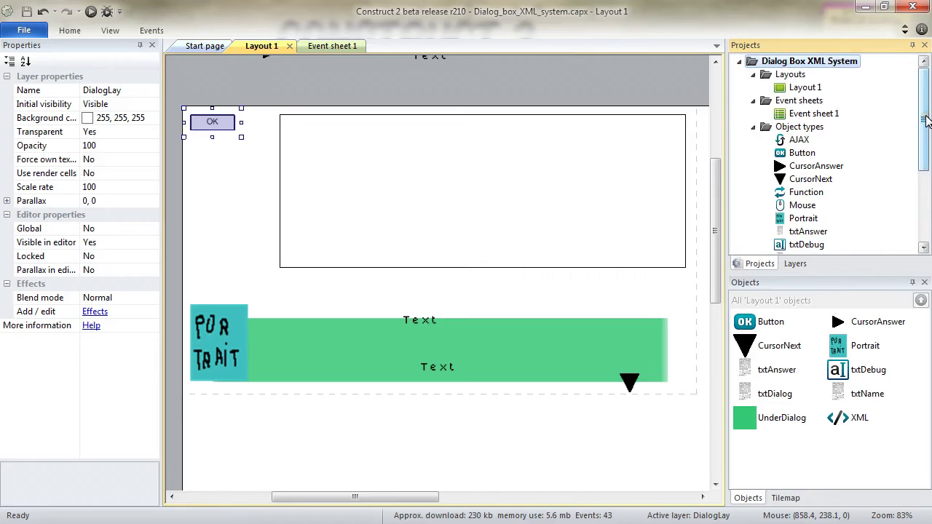
drag(924, 120, 923, 157)
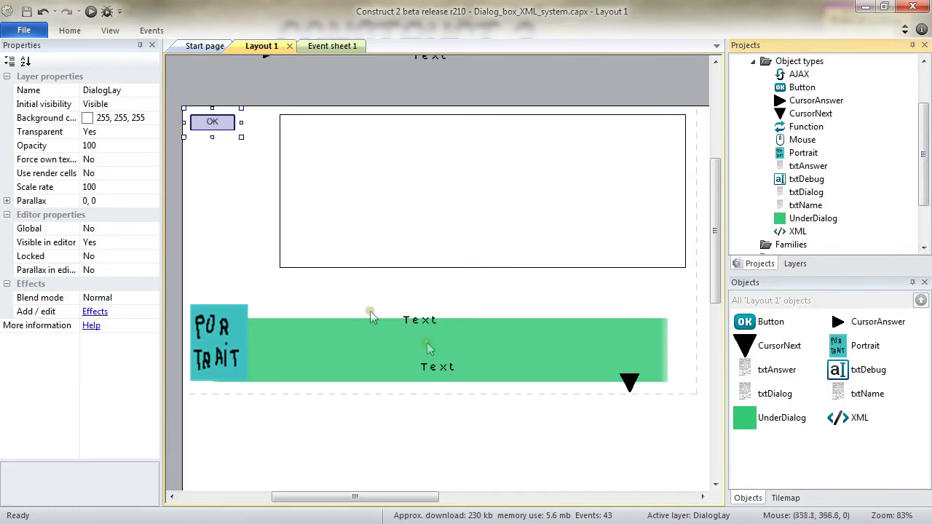
click(801, 74)
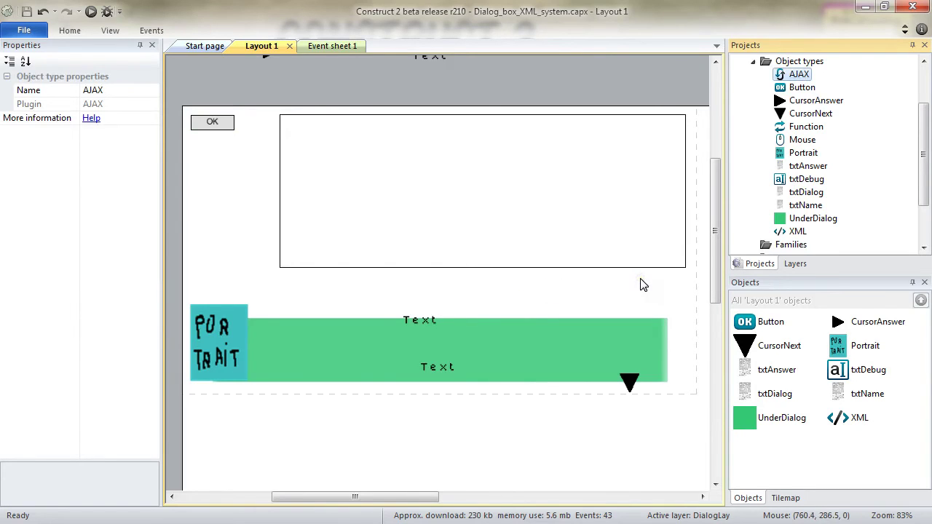
drag(923, 122, 923, 157)
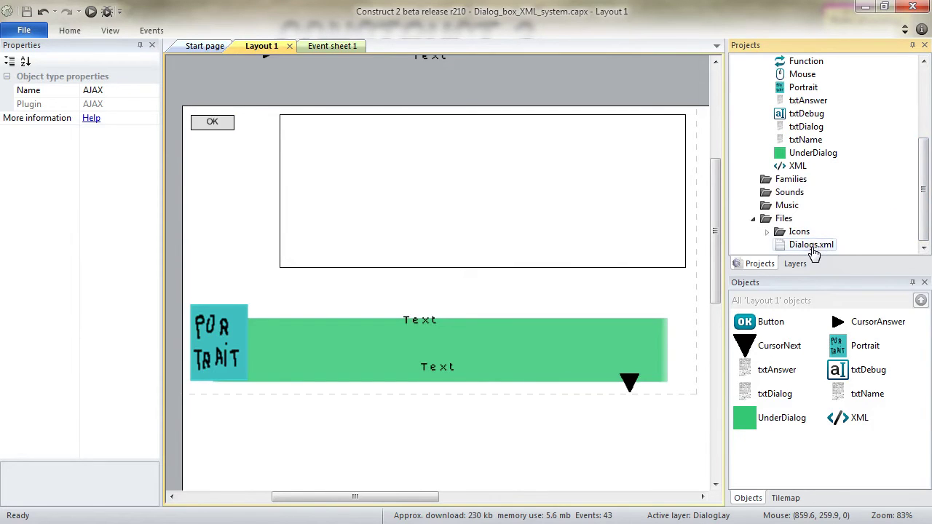
drag(926, 208, 924, 166)
click(808, 144)
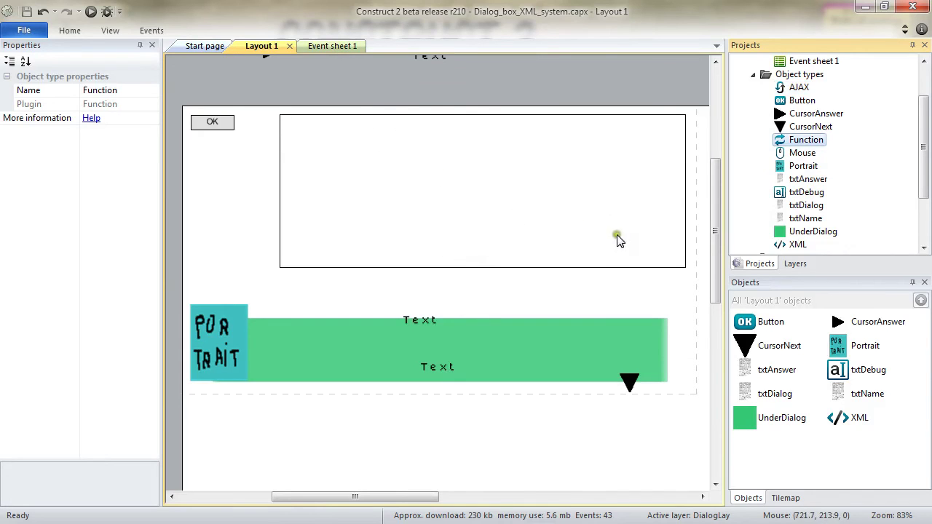
click(804, 153)
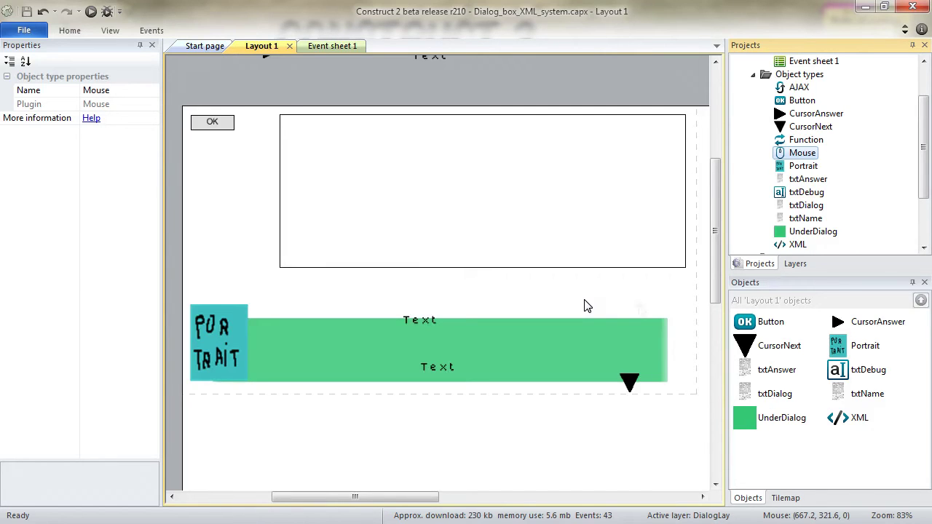
- Inspect the XML object type and select the imported Dialogs.xml under Files
click(800, 246)
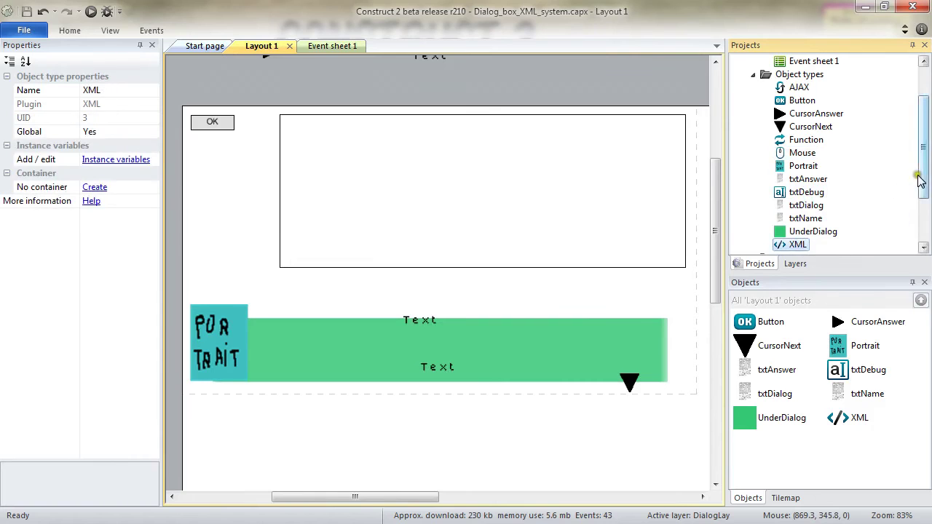
drag(922, 177, 925, 201)
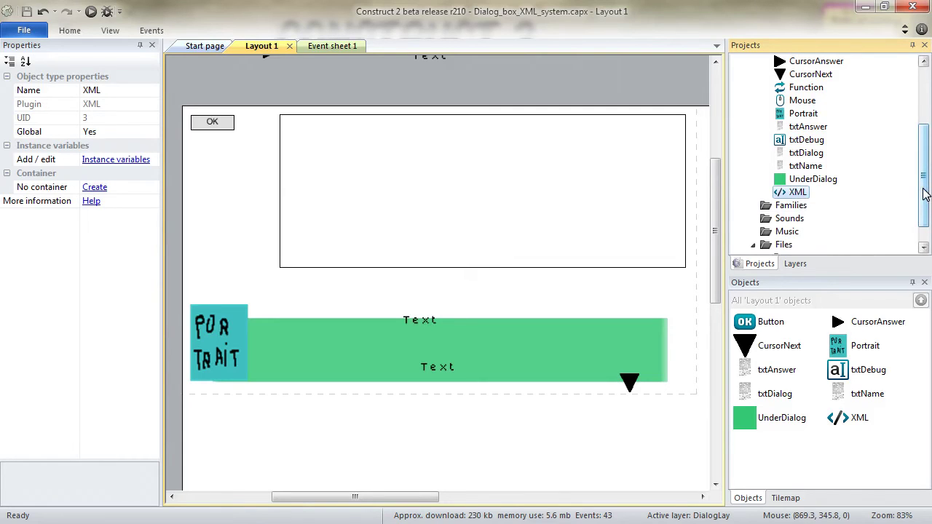
scroll(925, 193, down, 1)
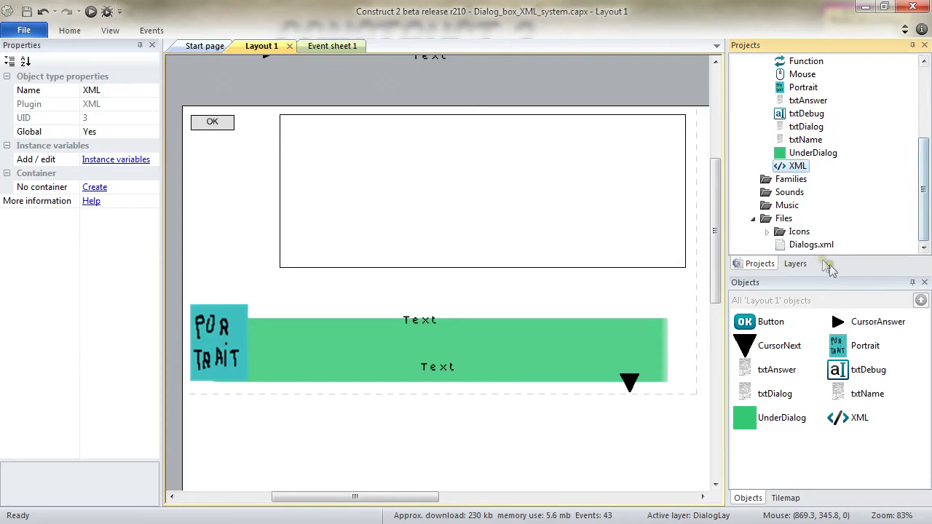
click(807, 244)
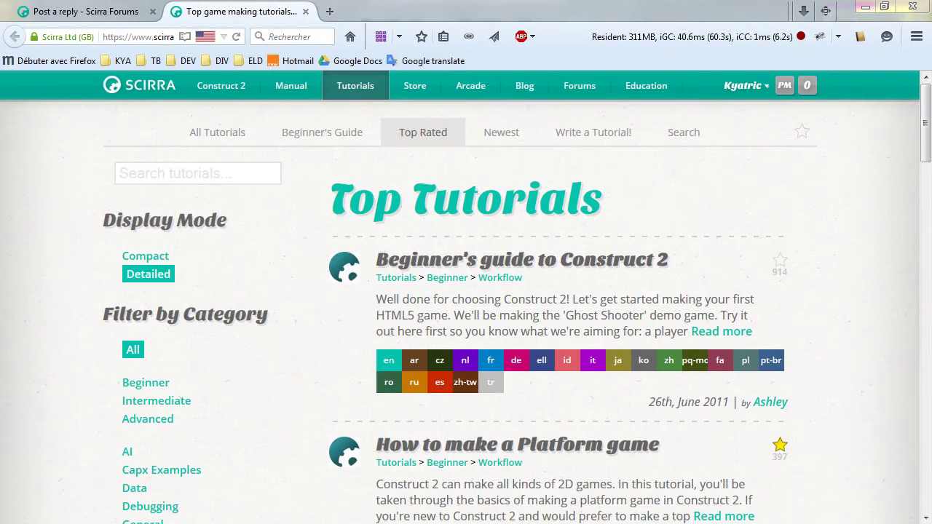
- Search the Scirra tutorials for 'project files' and read 'Using project files in Construct 2'
click(231, 178)
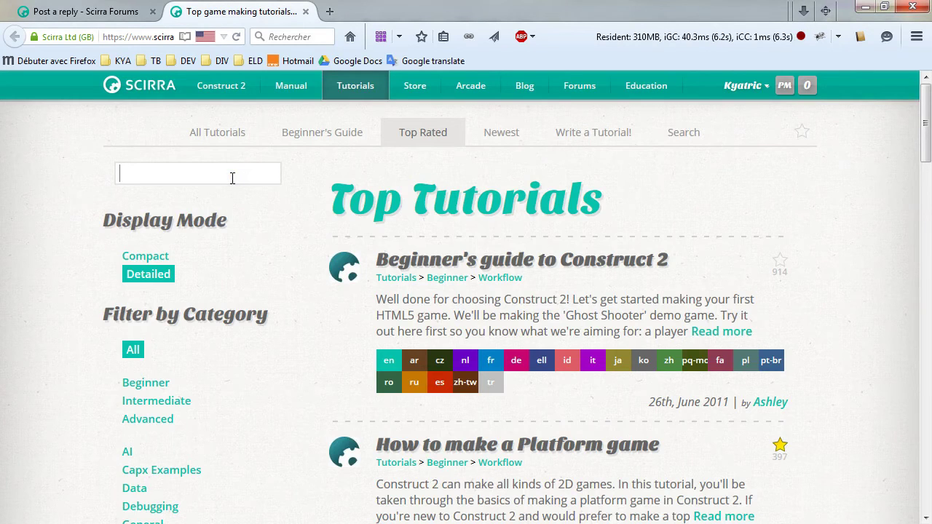
text(project)
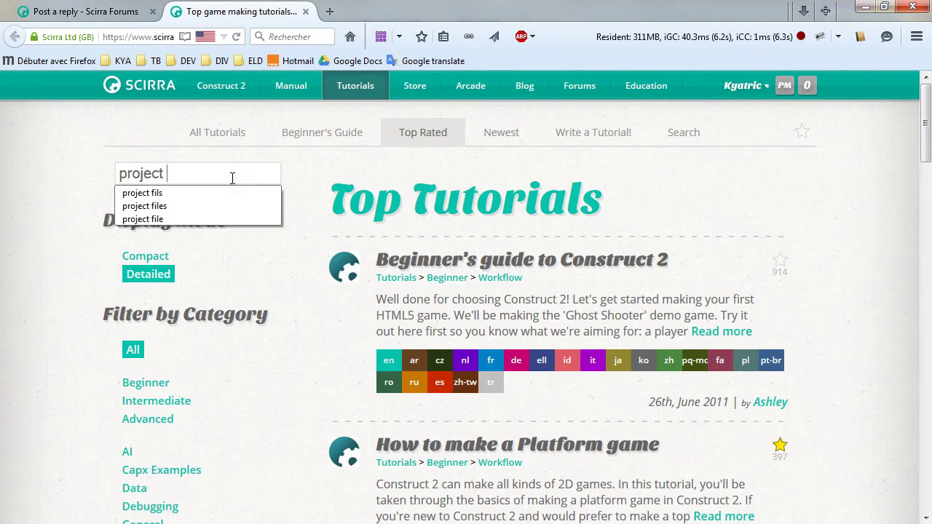
text( files)
key(Return)
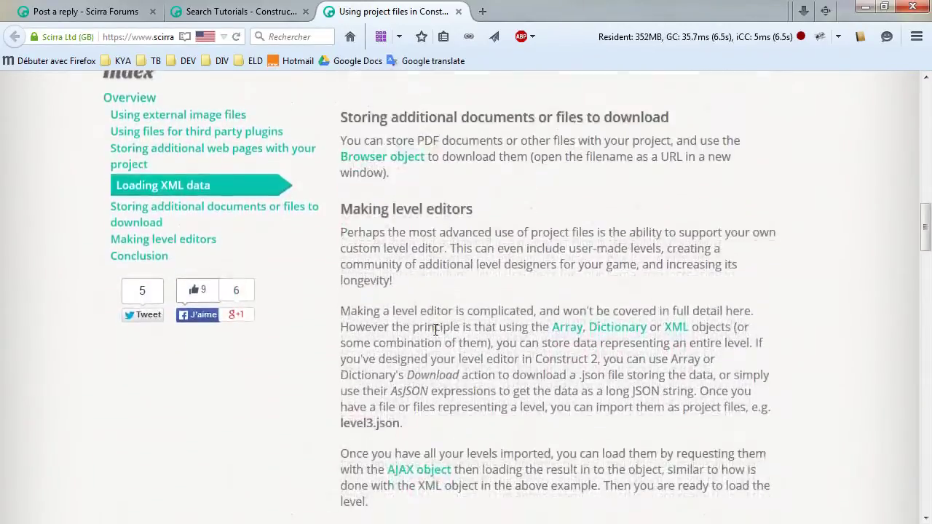
scroll(433, 335, up, 20)
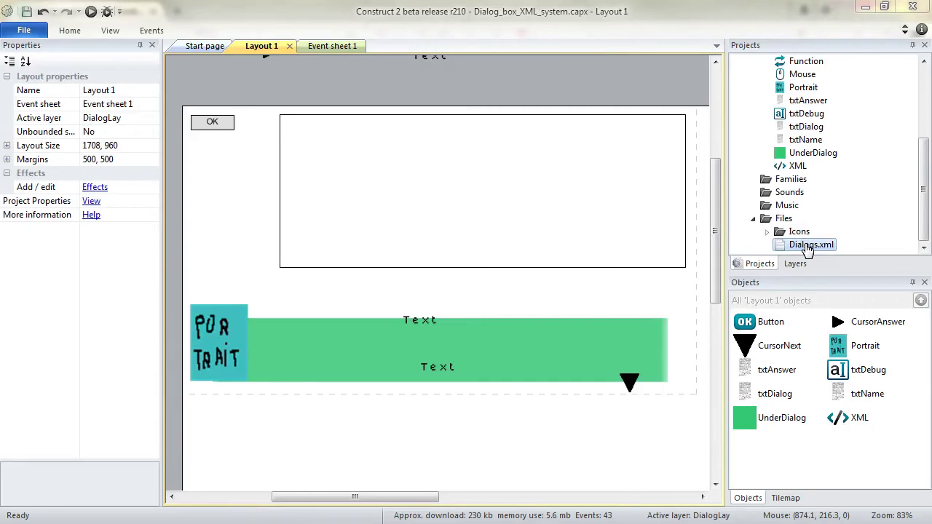
- Open Dialogs.xml from the project's Files folder in Notepad++
right_click(807, 249)
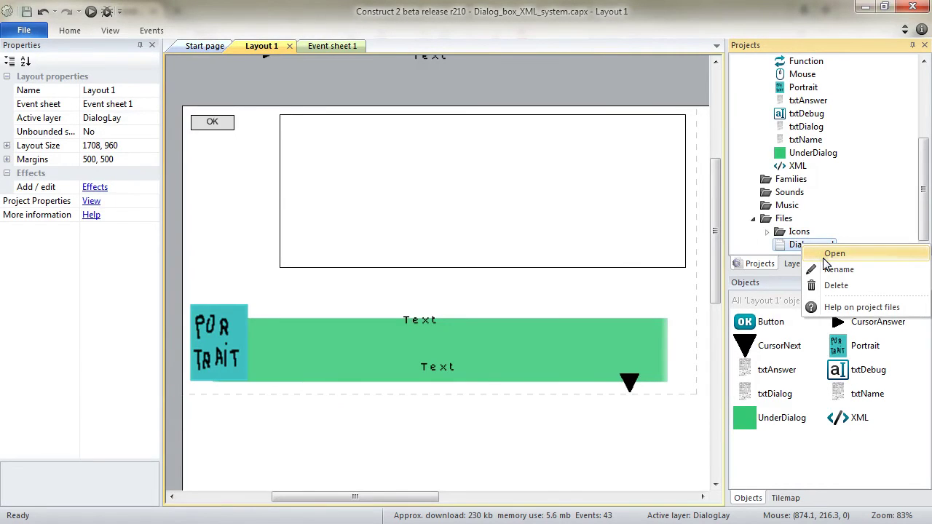
click(824, 255)
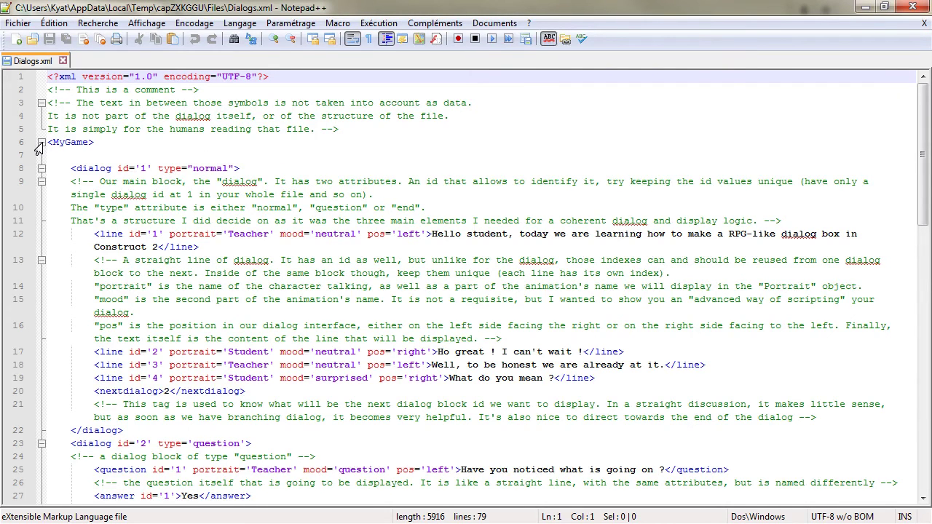
- Fold each of the five dialog blocks (ids 1 to 5) inside the MyGame root
click(40, 143)
click(41, 142)
click(41, 169)
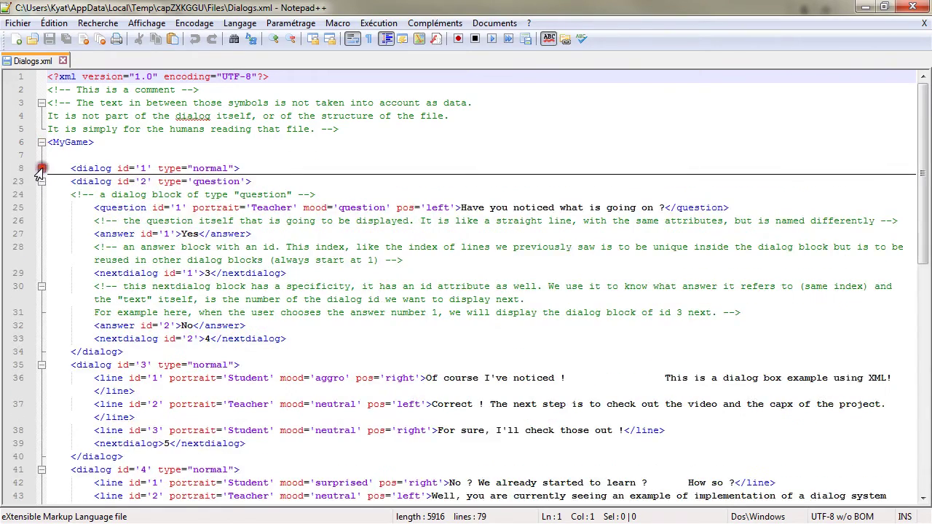
click(41, 181)
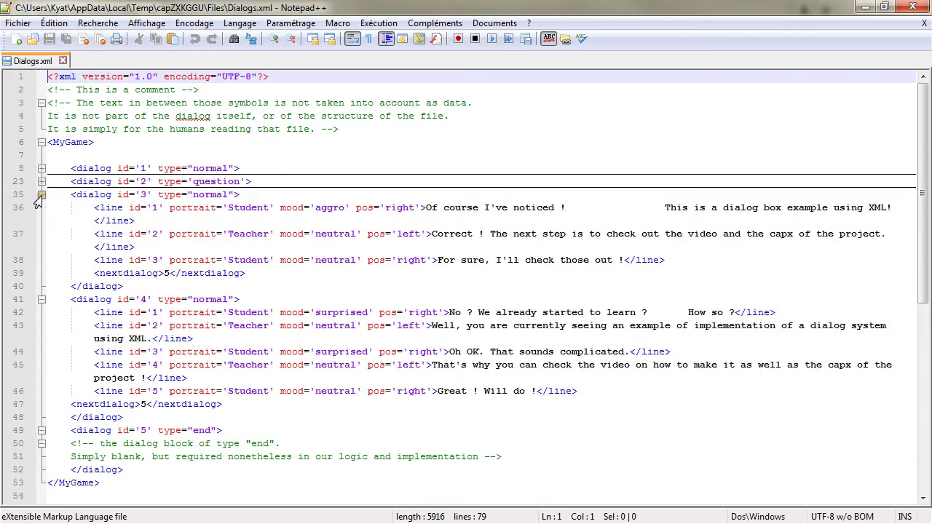
click(41, 194)
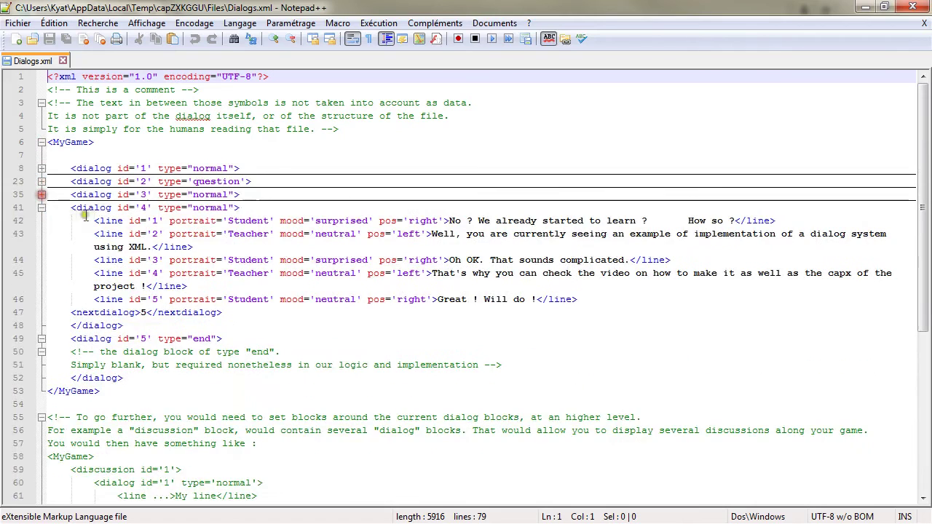
click(41, 207)
click(42, 220)
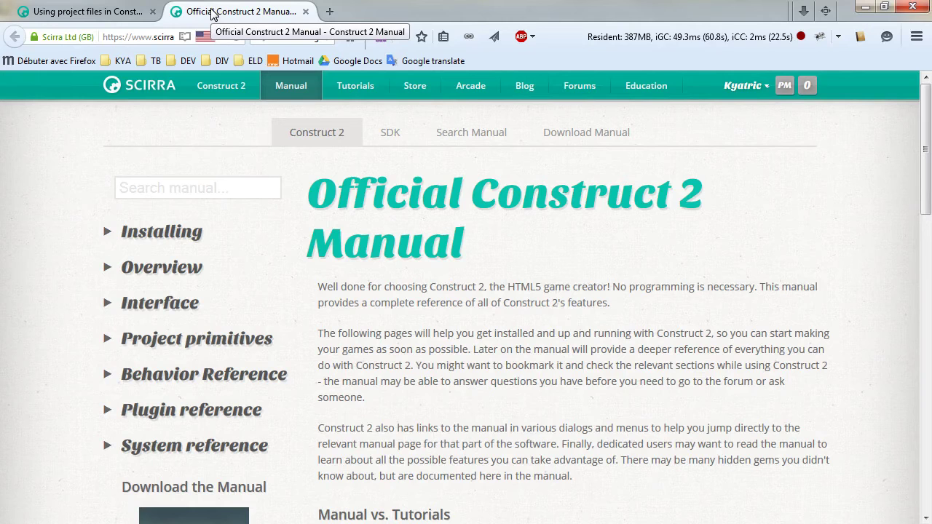
- Read the XML page under the manual's Plugin reference, then return to Dialogs.xml
click(184, 421)
scroll(256, 390, down, 6)
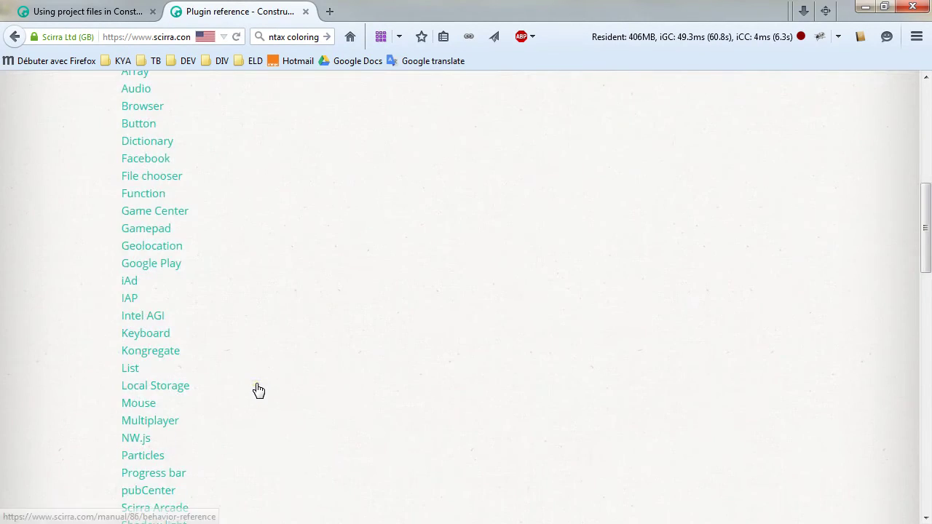
scroll(255, 388, down, 7)
click(133, 236)
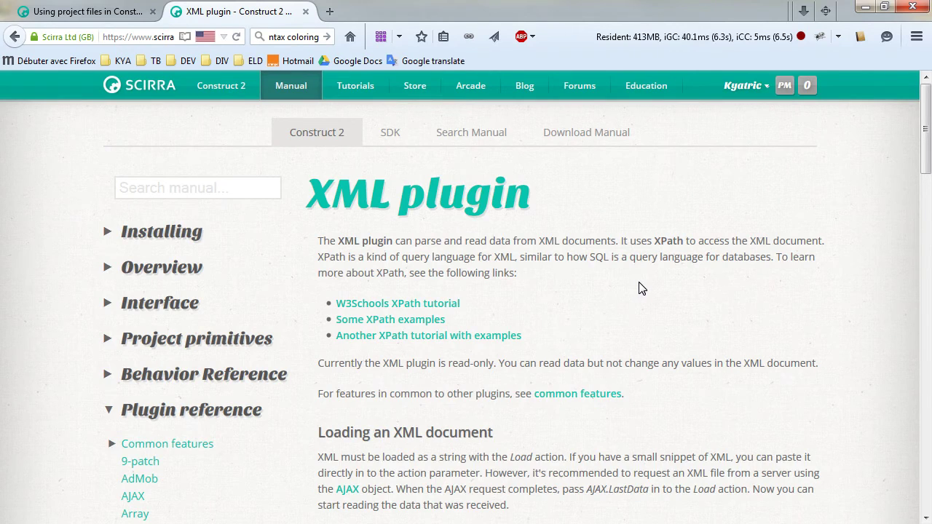
scroll(608, 320, down, 6)
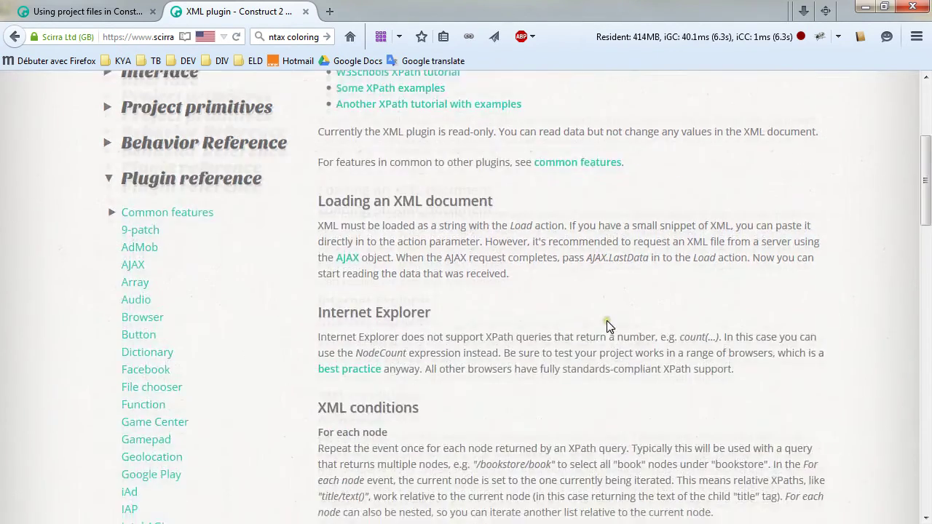
scroll(610, 329, up, 6)
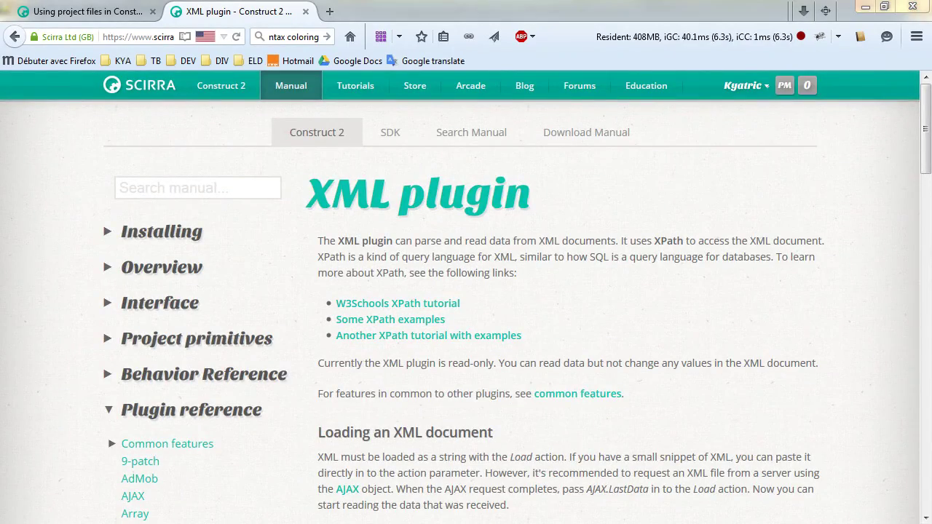
key(alt+Tab)
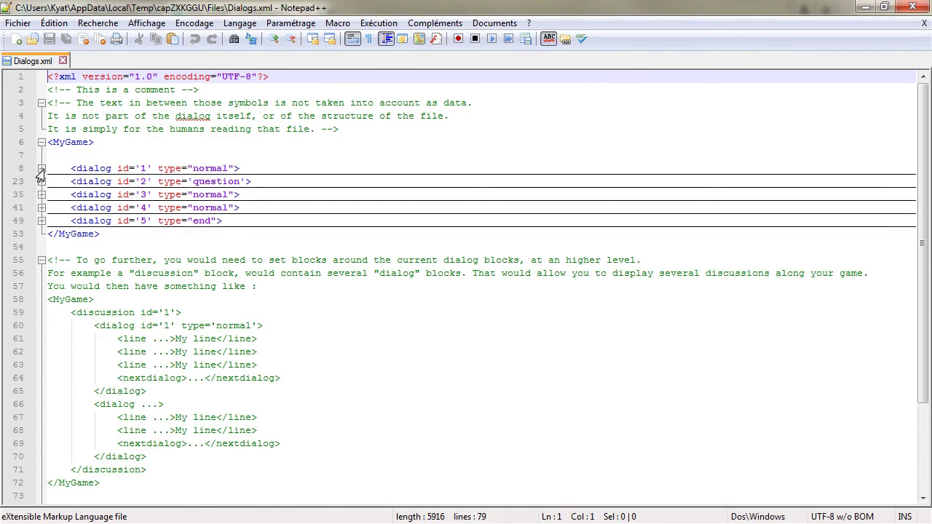
- Highlight the <MyGame> tag and line 8's id and type attributes, then expand dialog block 1
click(41, 169)
click(40, 169)
click(50, 142)
drag(48, 143, 96, 143)
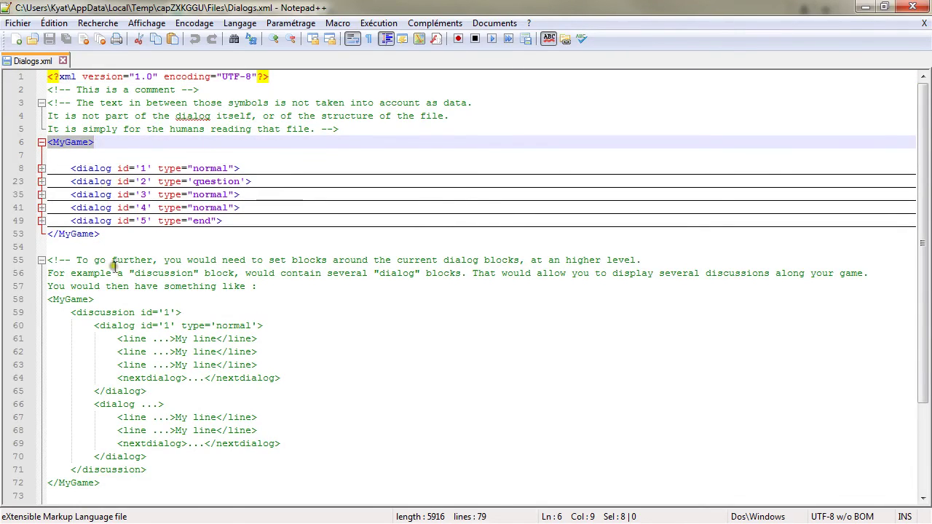
click(71, 168)
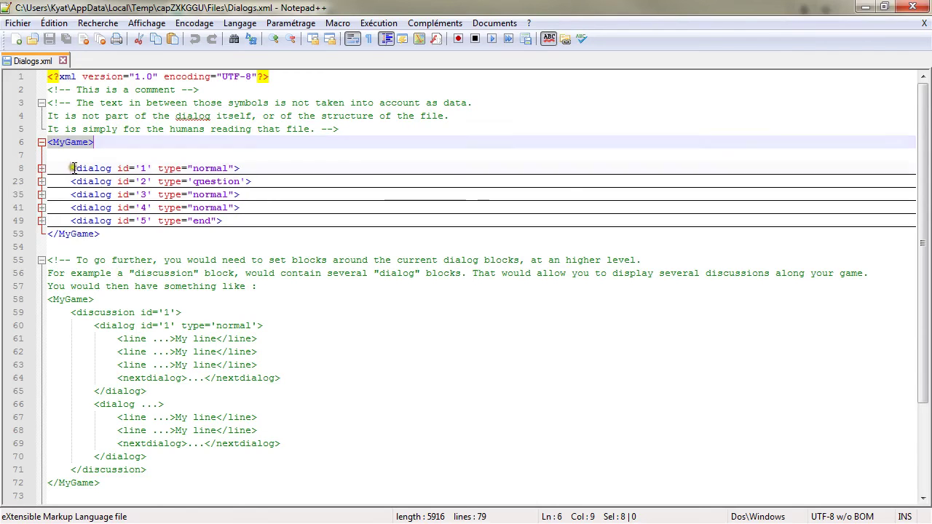
double_click(122, 168)
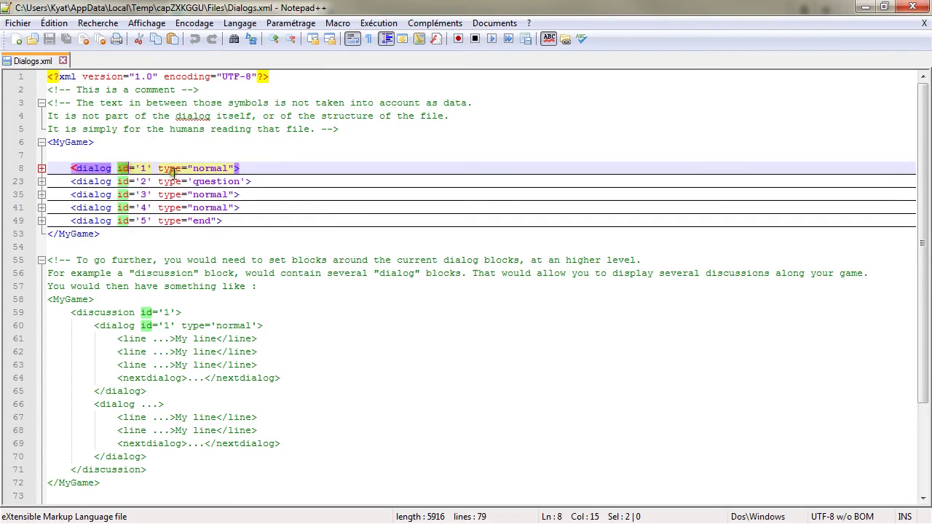
drag(158, 168, 182, 168)
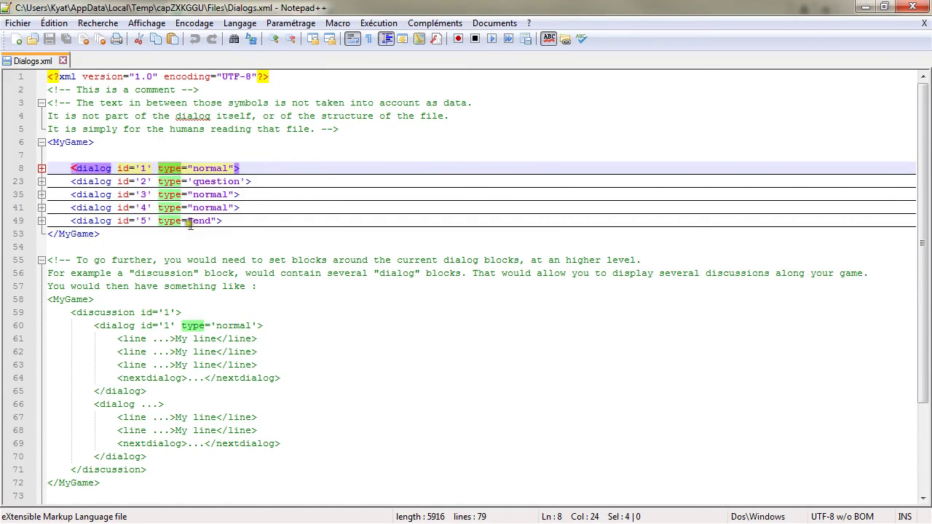
click(41, 168)
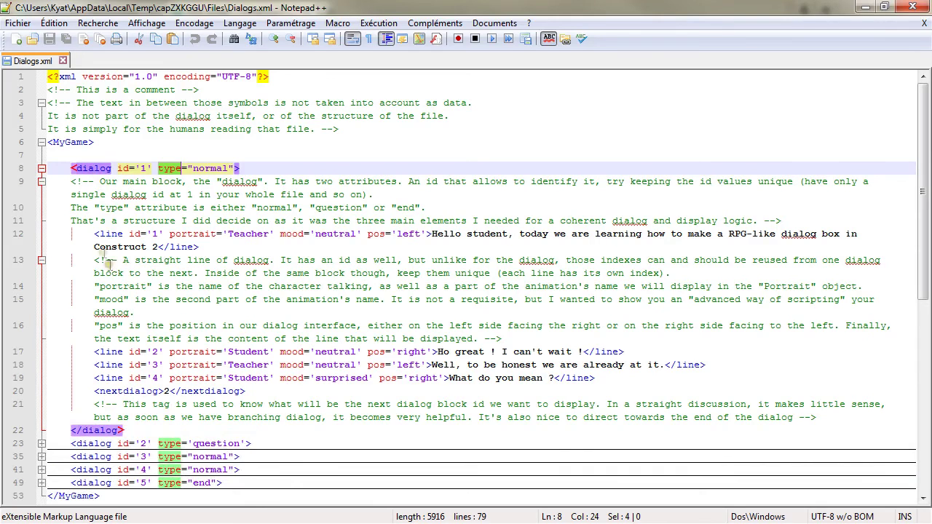
- Go through line 12's attributes, highlighting portrait 'Teacher' and mood 'neutral'
click(105, 234)
click(42, 261)
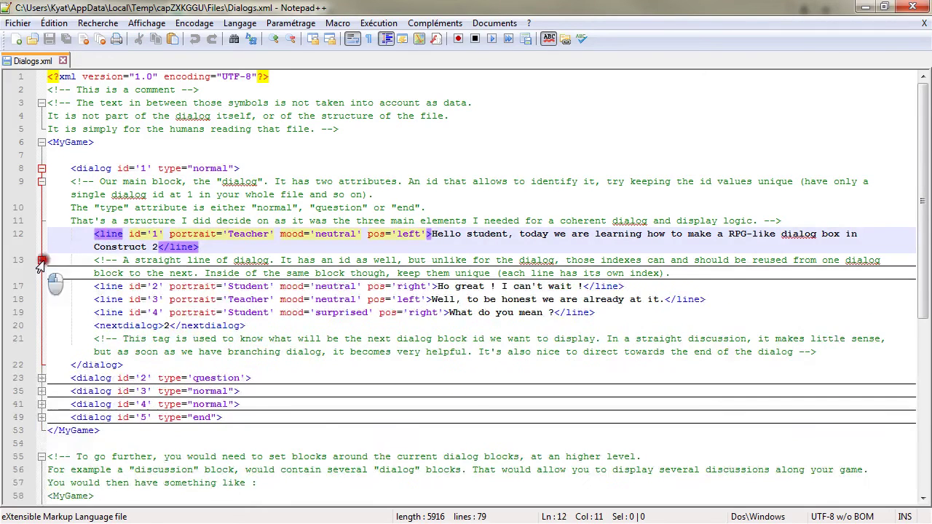
click(42, 261)
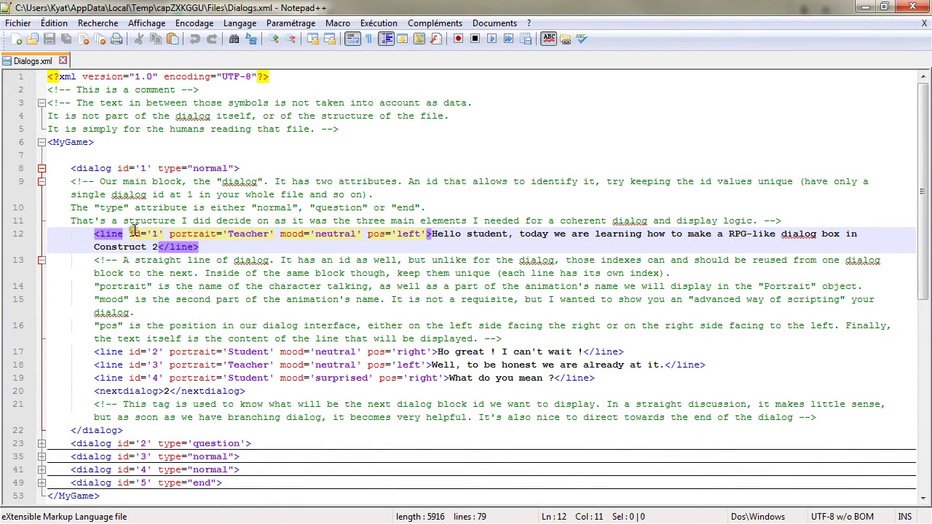
click(206, 234)
click(298, 233)
double_click(196, 235)
double_click(248, 234)
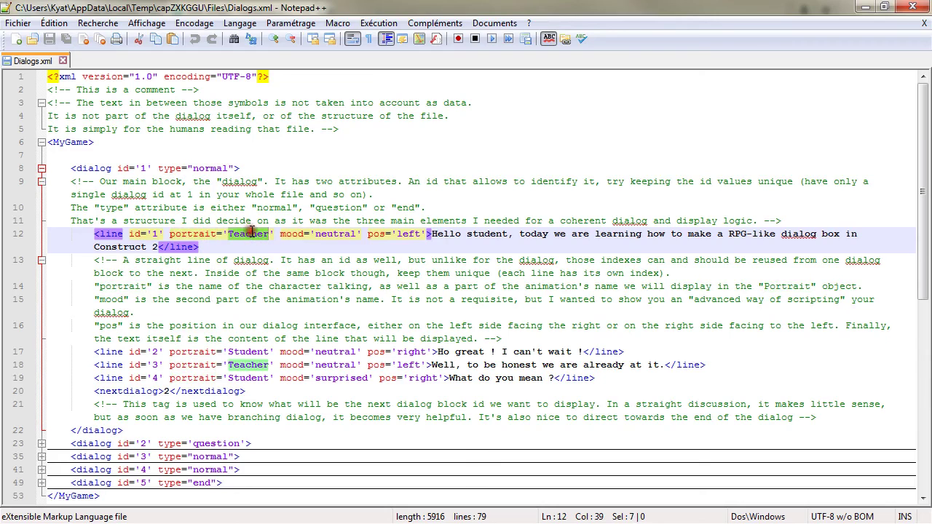
double_click(291, 234)
click(333, 234)
double_click(334, 233)
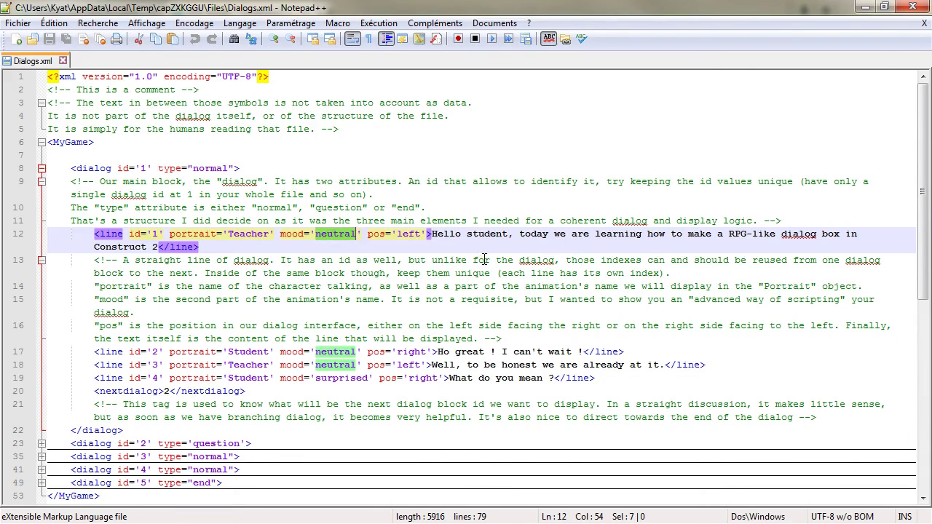
- Mark where 'Hello' begins, select the </line> and </dialog> tags, and fold block 1
click(379, 234)
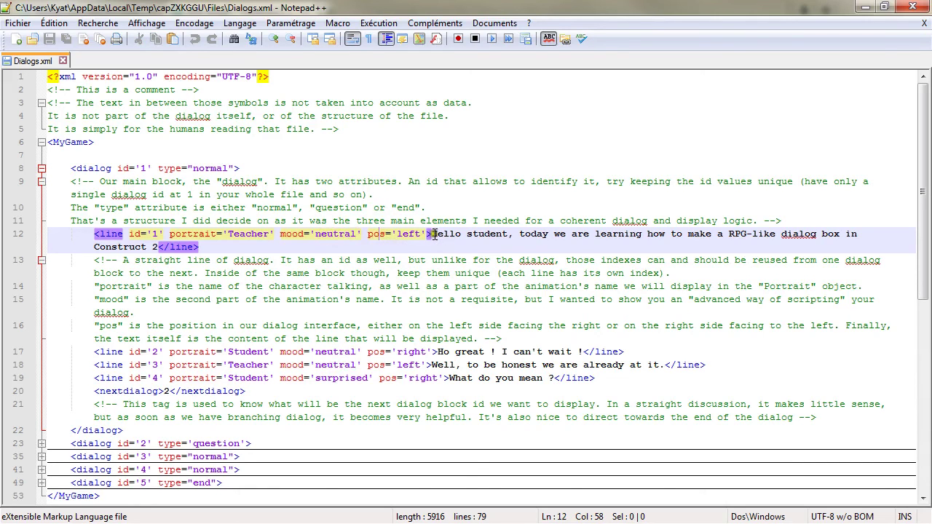
drag(432, 234, 438, 234)
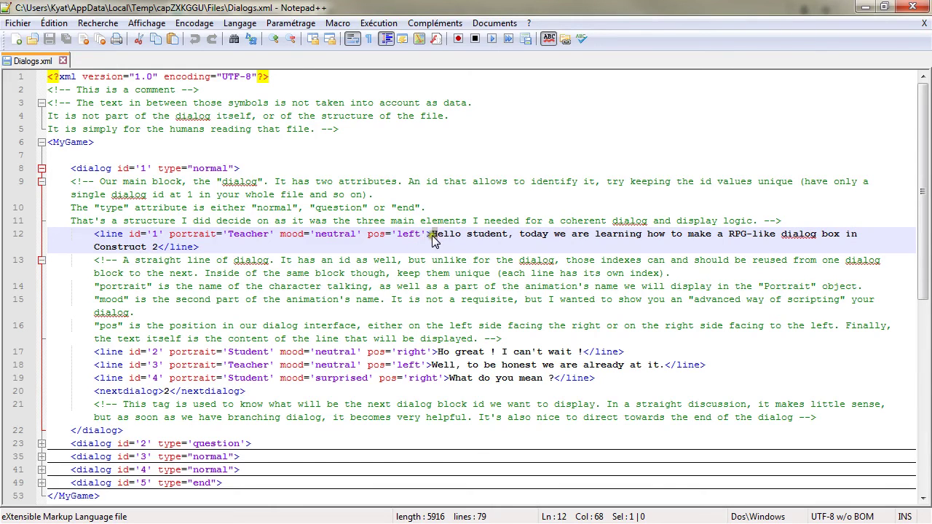
key(Left)
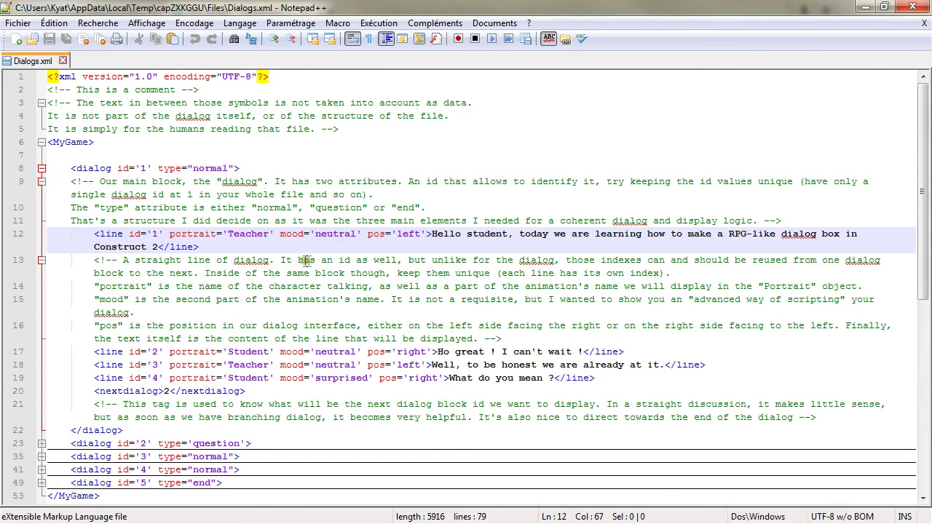
drag(157, 247, 200, 247)
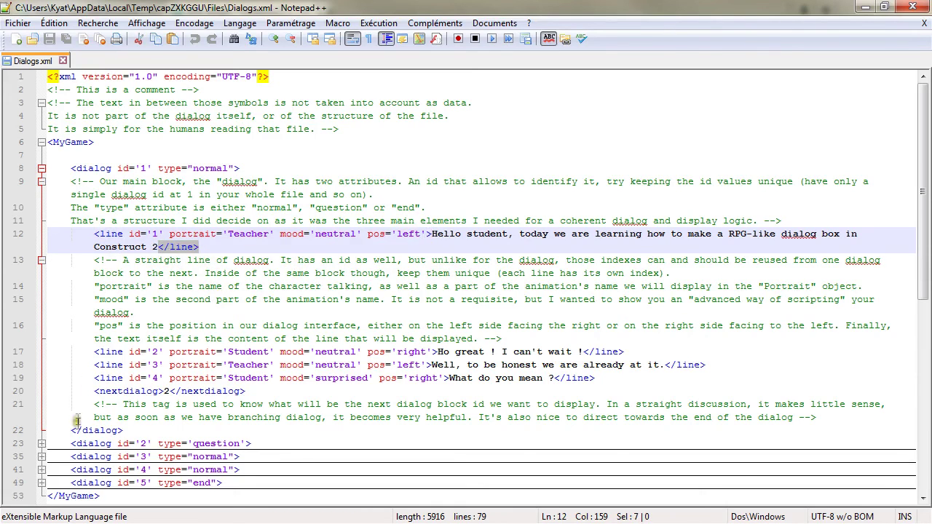
drag(71, 430, 123, 430)
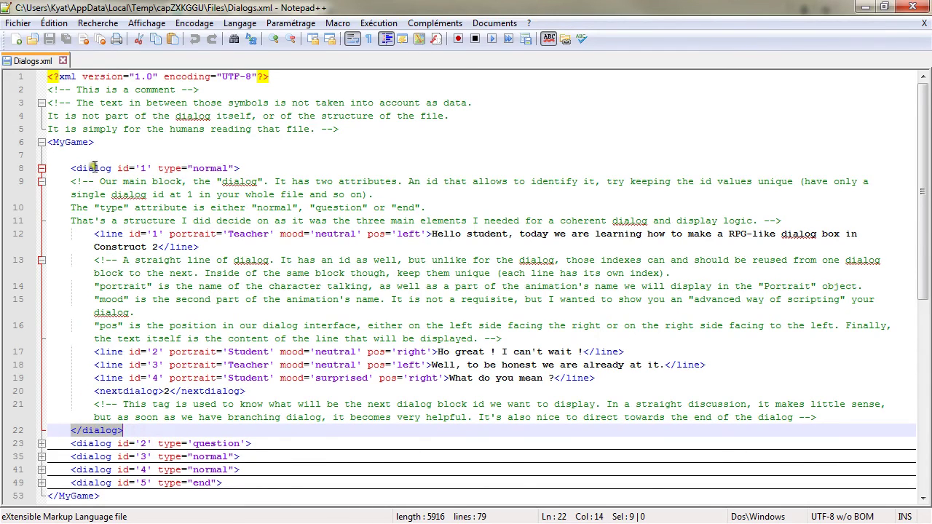
key(ctrl+alt+f)
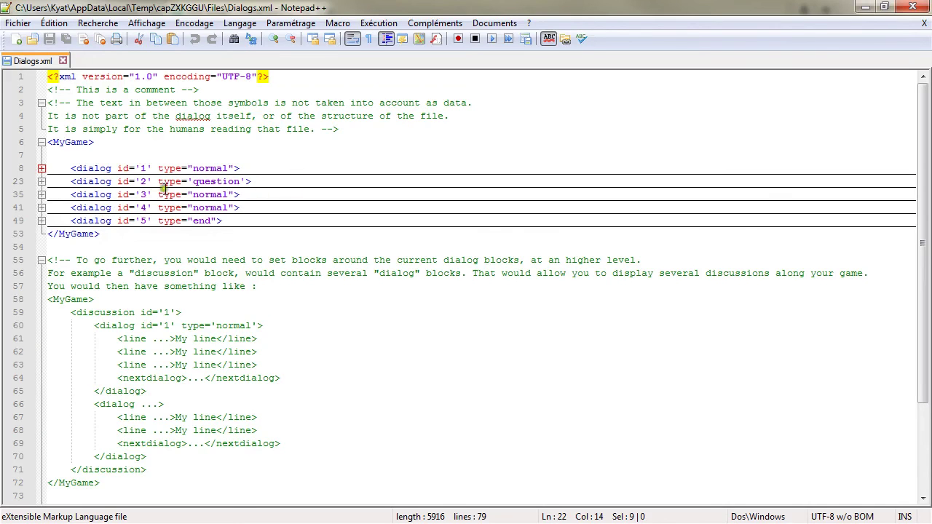
- Expand dialog block 1 and highlight its <nextdialog> tag with value 2
click(42, 168)
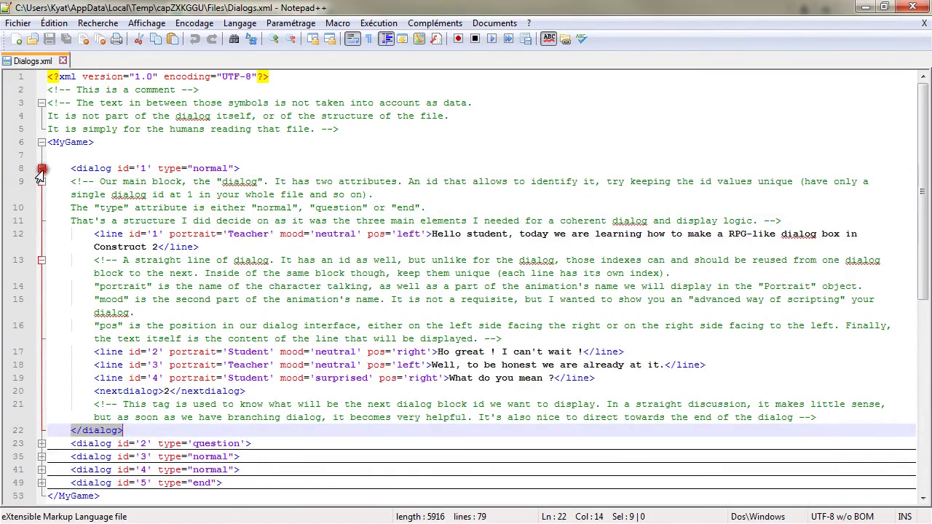
click(170, 168)
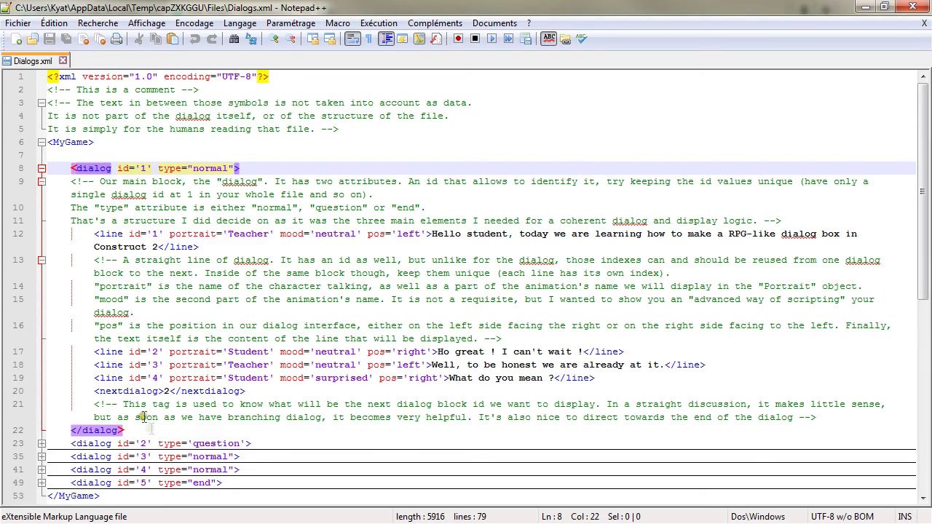
drag(94, 391, 163, 391)
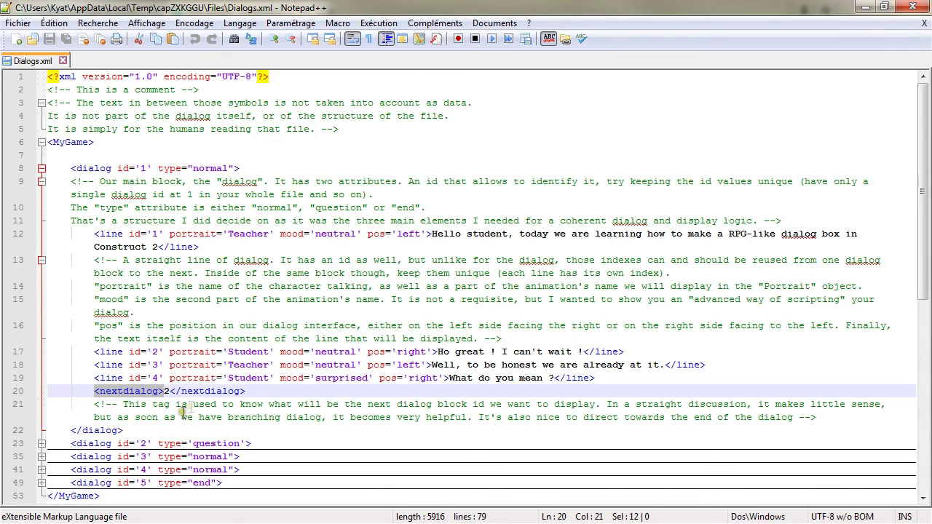
click(164, 391)
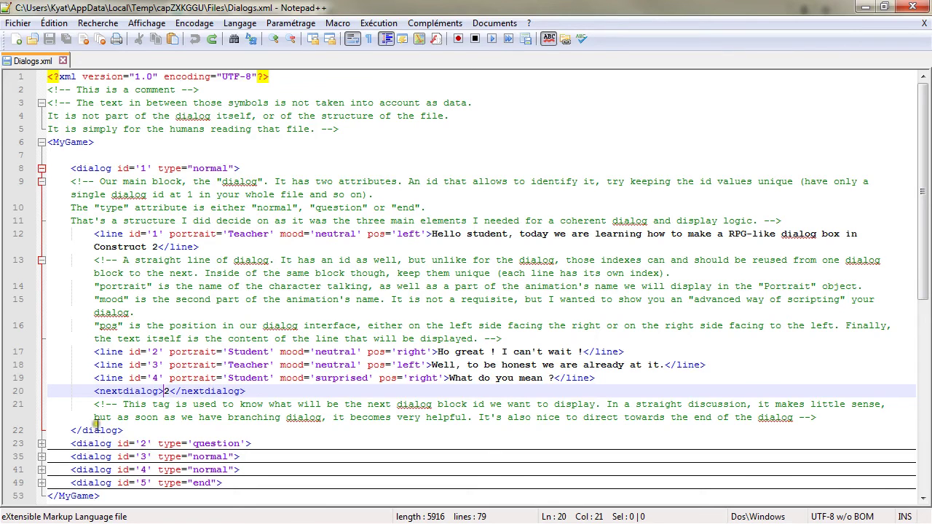
- Expand question block 2, highlight its answer and nextdialog tags, then fold it again
click(40, 447)
scroll(139, 348, down, 5)
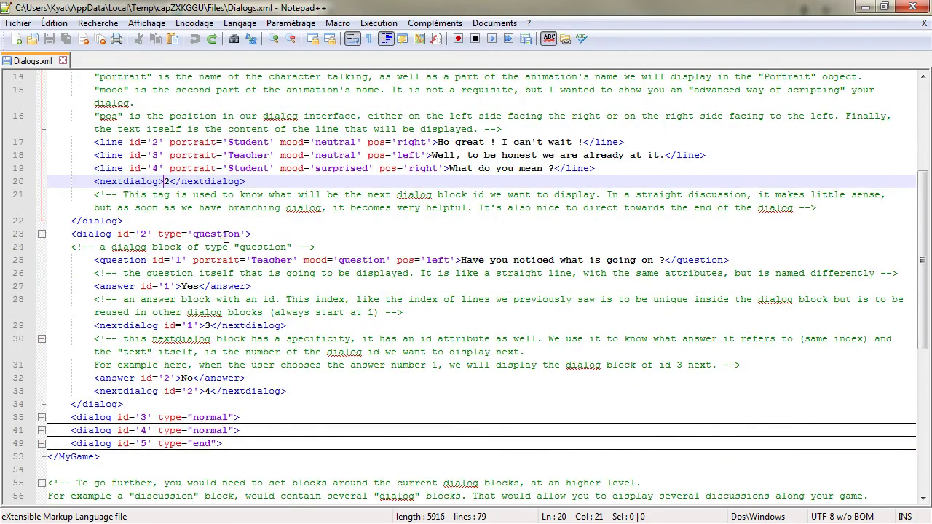
click(123, 260)
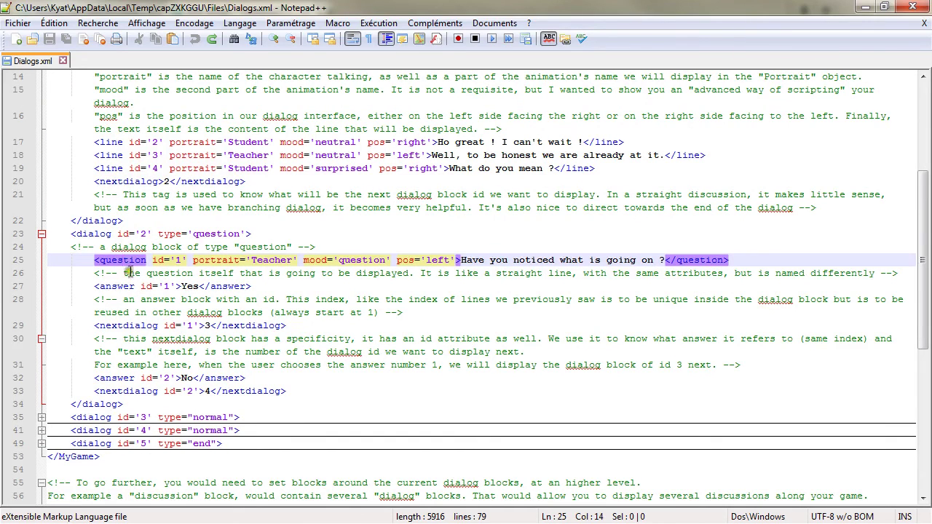
click(116, 286)
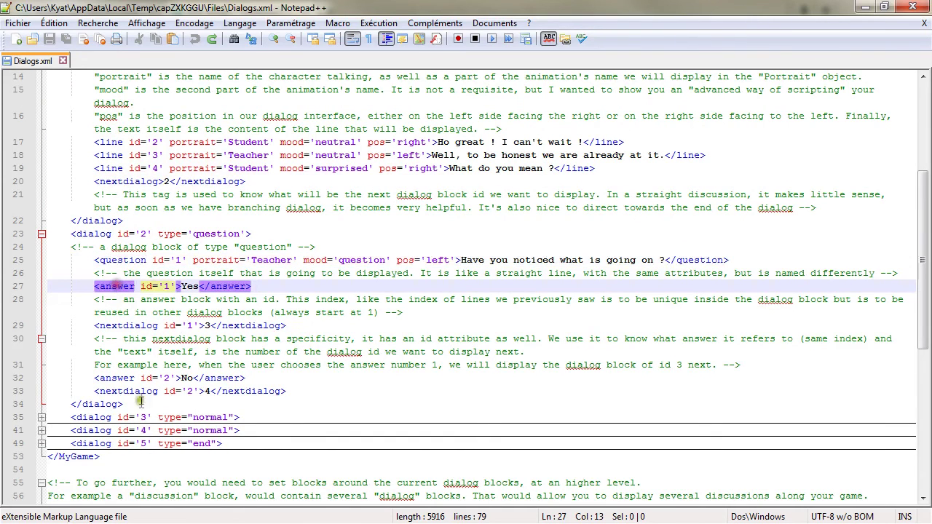
double_click(116, 326)
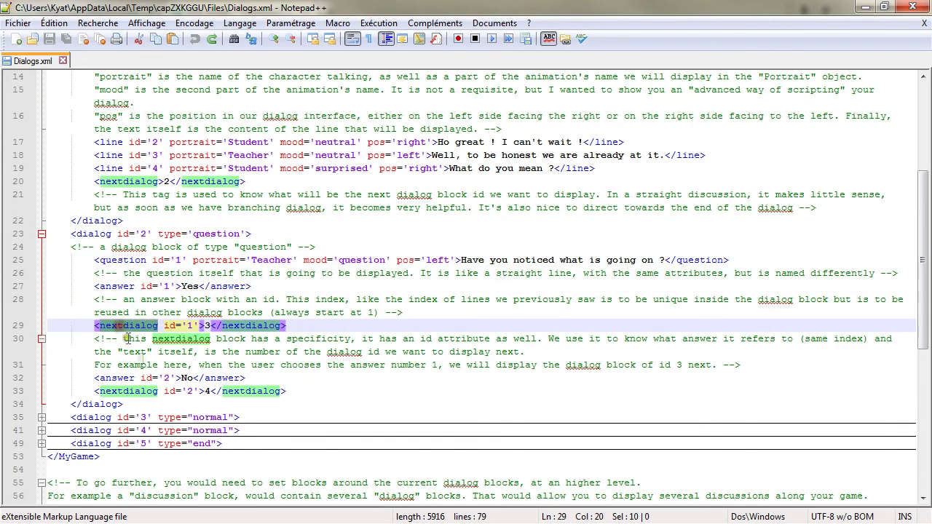
click(164, 326)
double_click(168, 326)
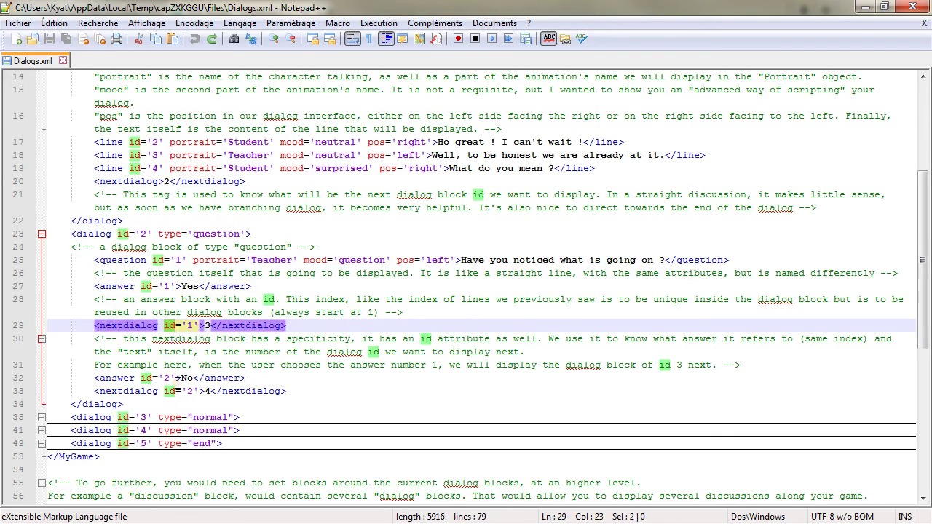
double_click(107, 377)
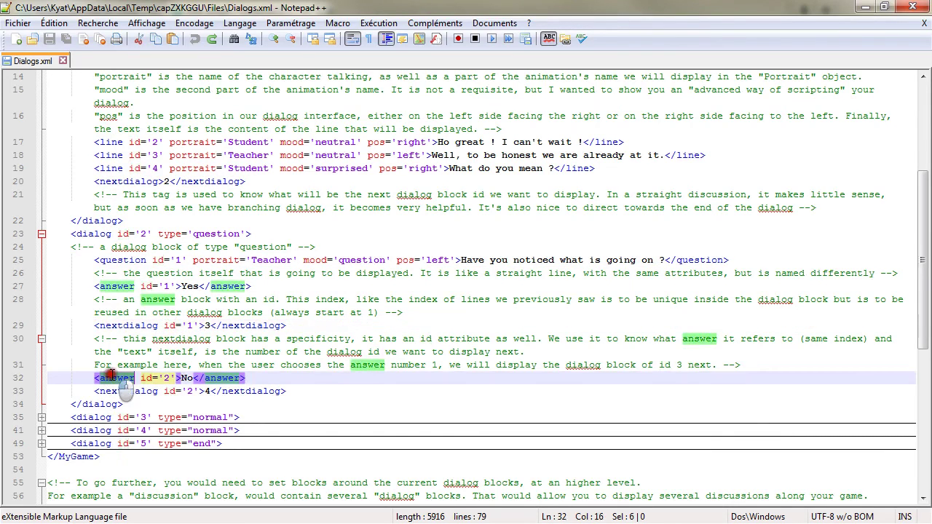
double_click(127, 392)
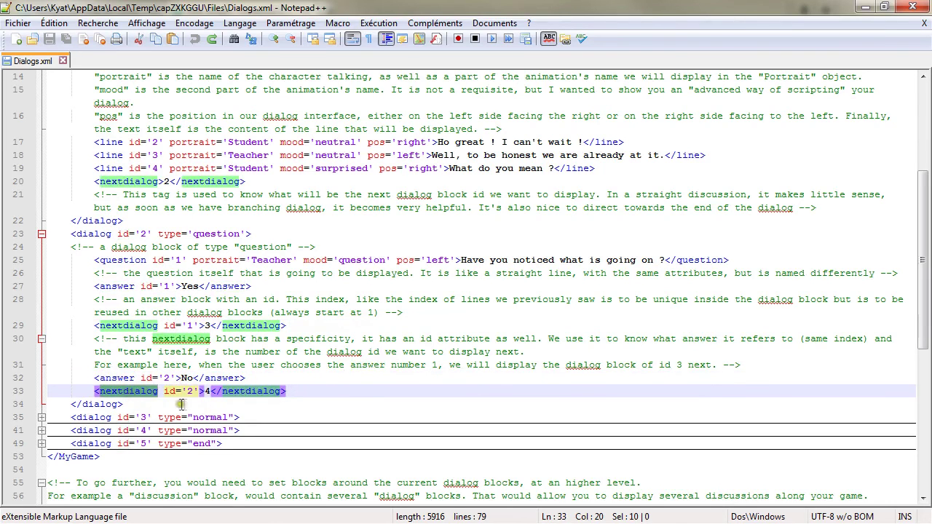
double_click(106, 405)
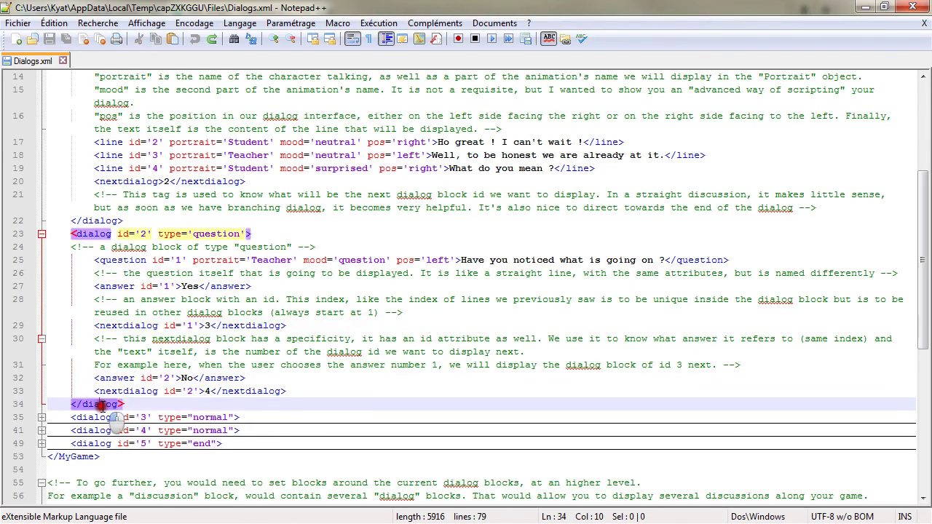
click(41, 234)
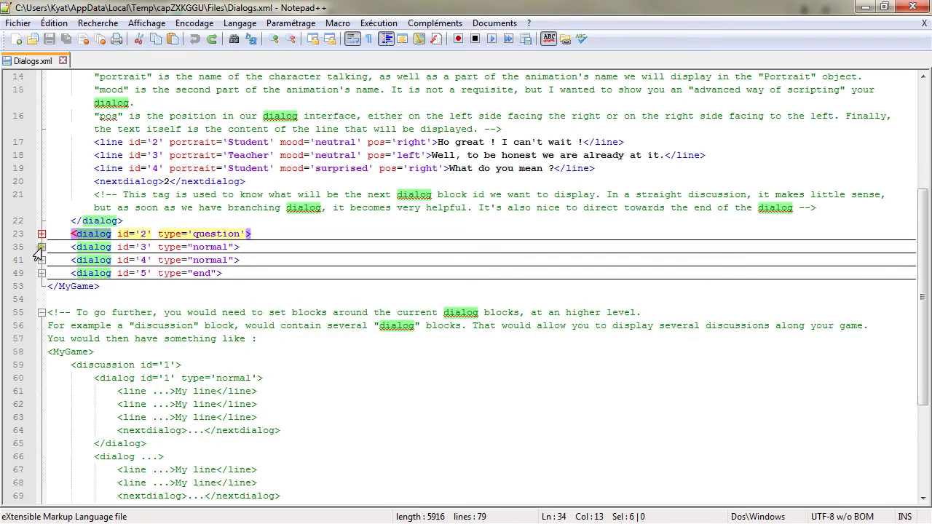
- Expand dialogs 3 and 4 and the question block, highlighting the Yes and No answers
click(42, 247)
click(41, 351)
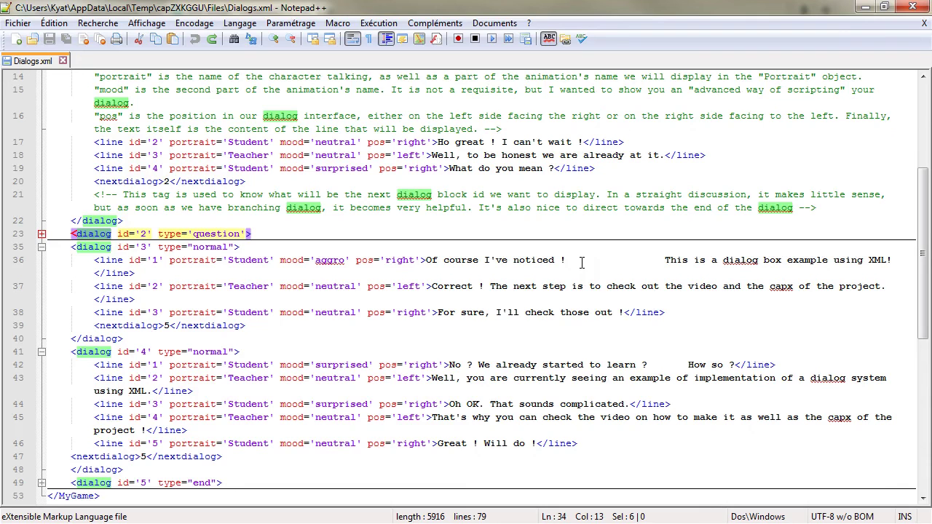
click(42, 233)
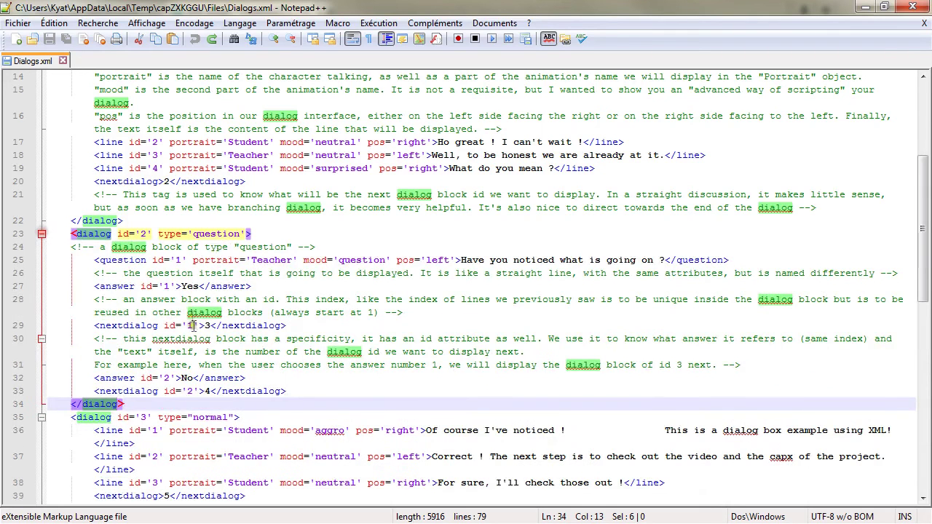
click(188, 286)
double_click(187, 378)
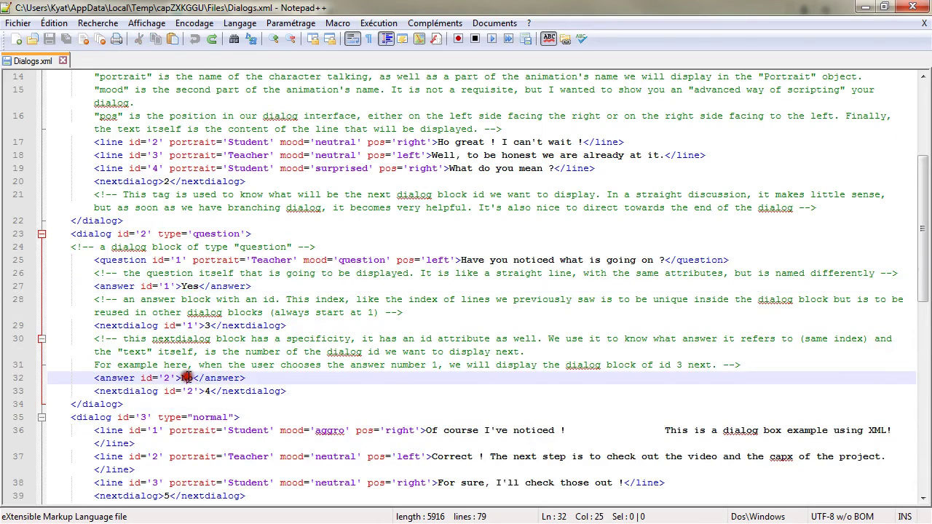
double_click(191, 286)
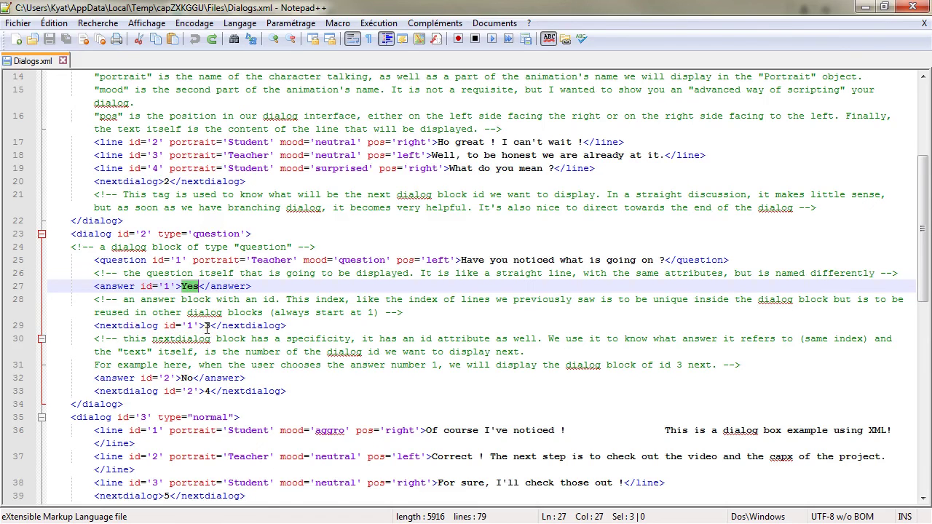
- Highlight mood 'aggro' on line 36 and fold dialog block 3
click(141, 418)
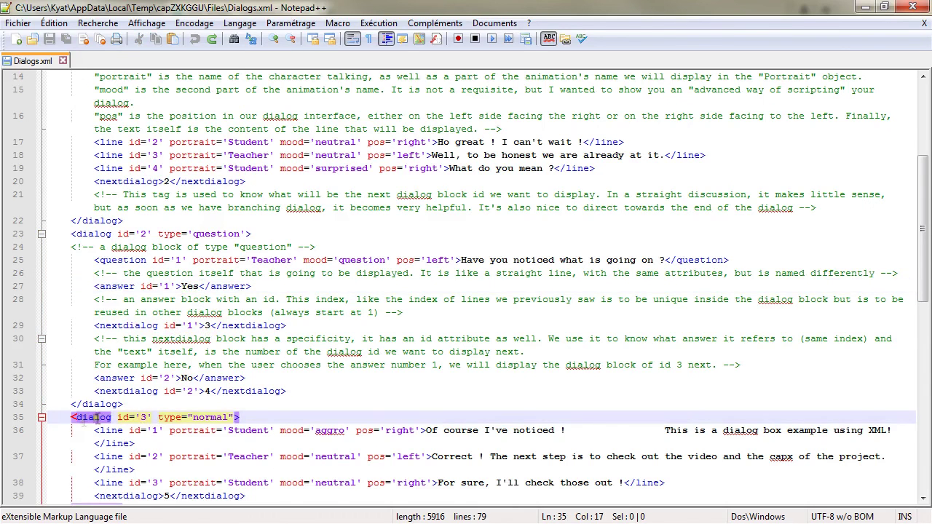
scroll(106, 425, down, 3)
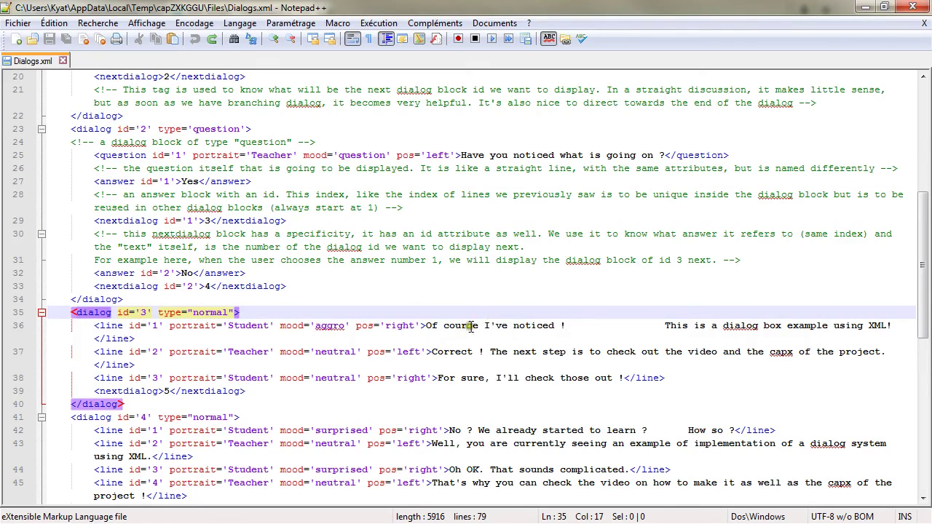
click(321, 326)
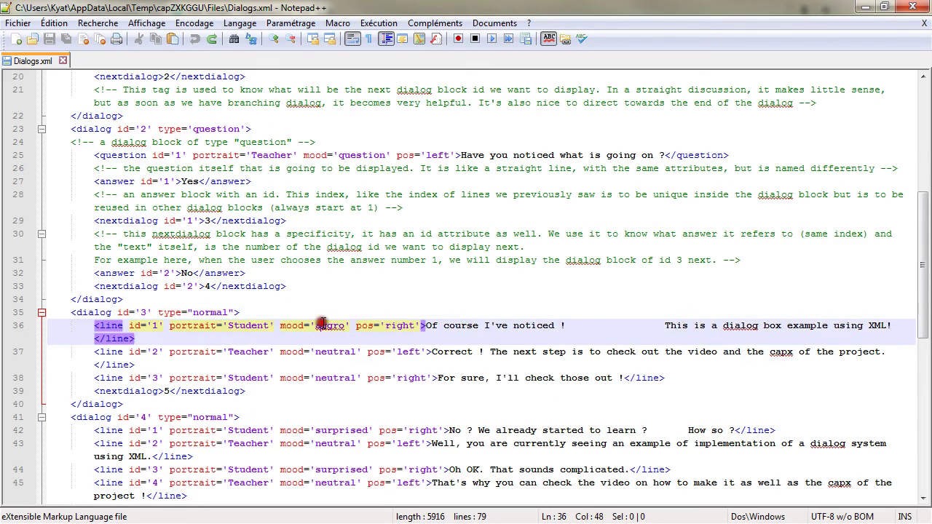
double_click(321, 325)
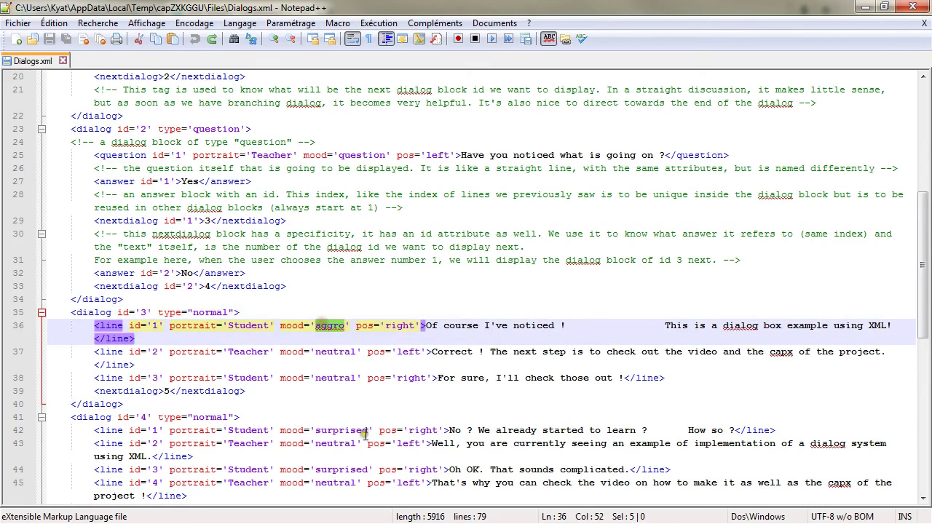
click(40, 312)
- Trace the No answer's nextdialog ids, highlight mood 'surprised' on line 42, and fold dialog 4
double_click(183, 273)
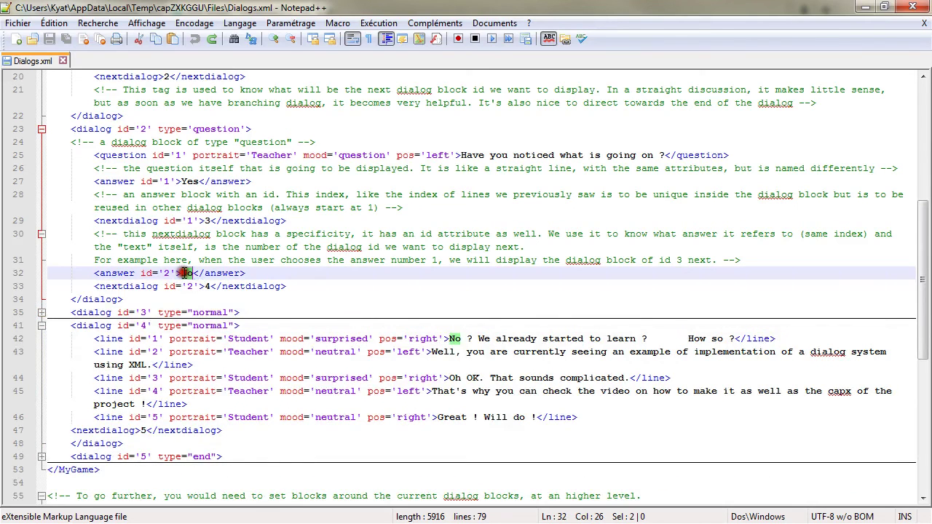
double_click(166, 273)
click(190, 287)
double_click(189, 287)
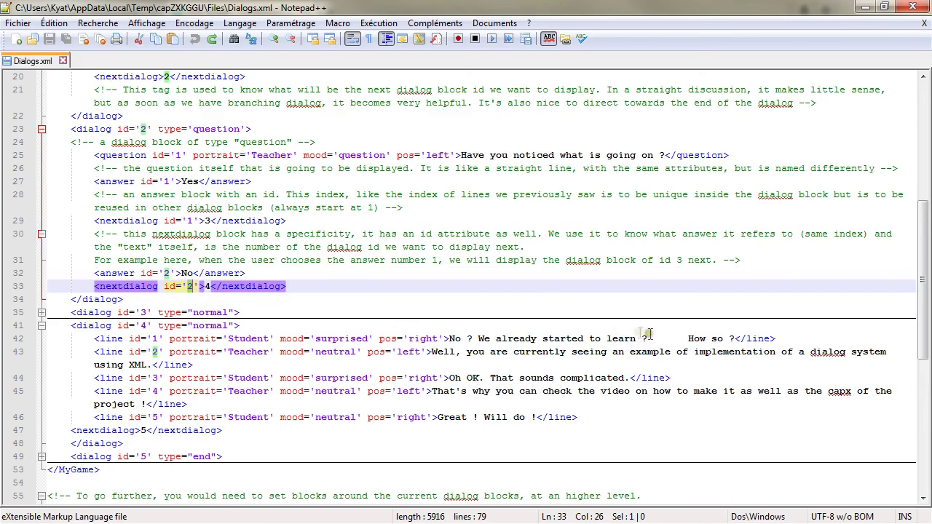
double_click(347, 339)
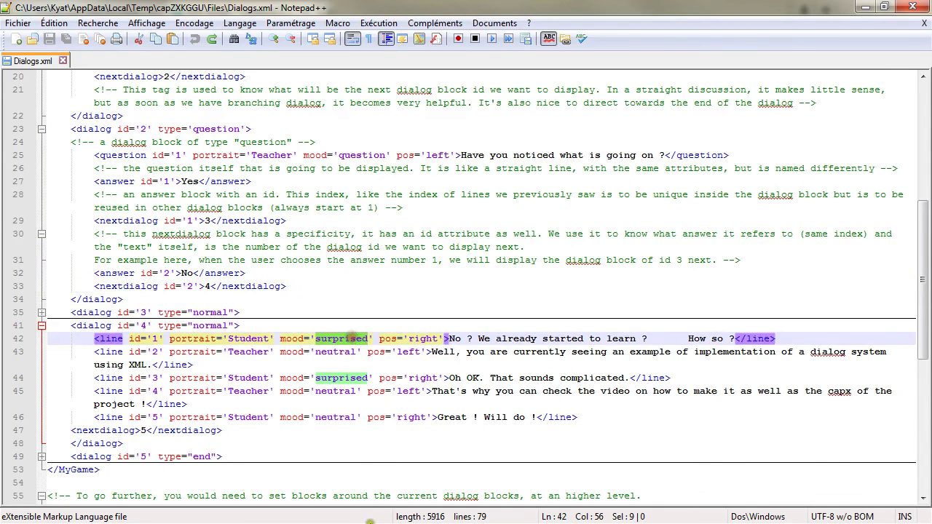
click(41, 326)
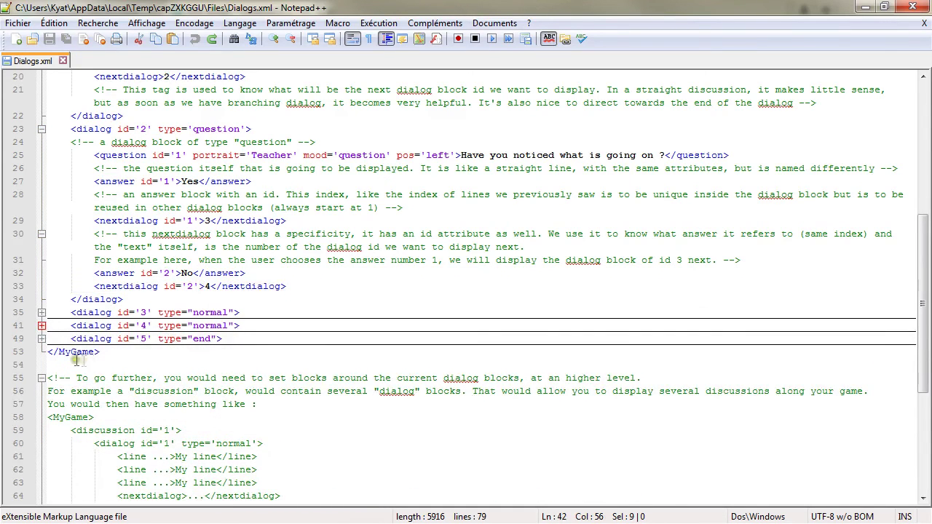
- Expand and re-fold the empty end-type dialog block 5, then return to the top of Dialogs.xml
click(42, 338)
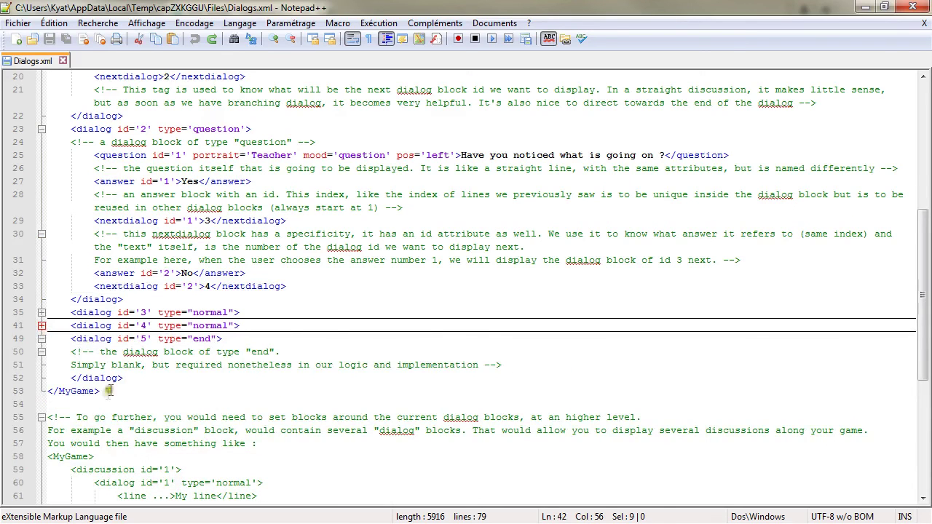
click(42, 339)
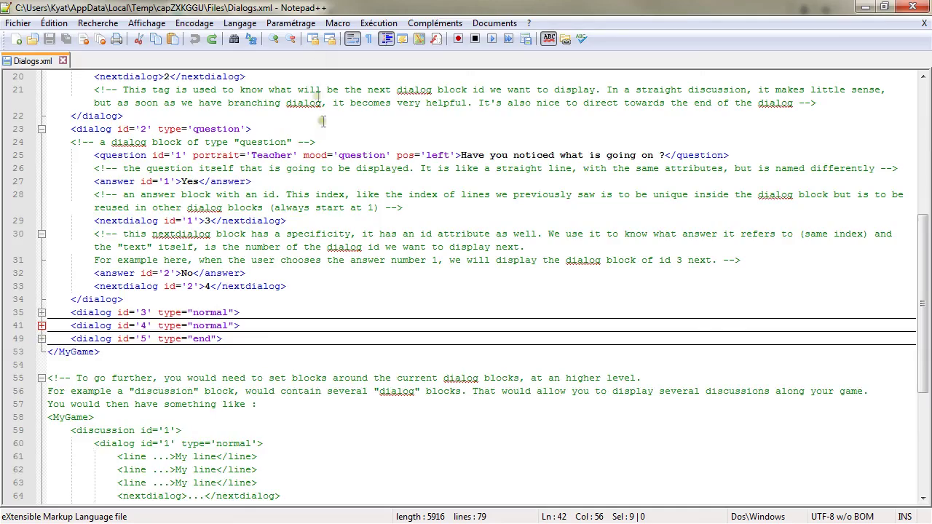
scroll(282, 294, up, 8)
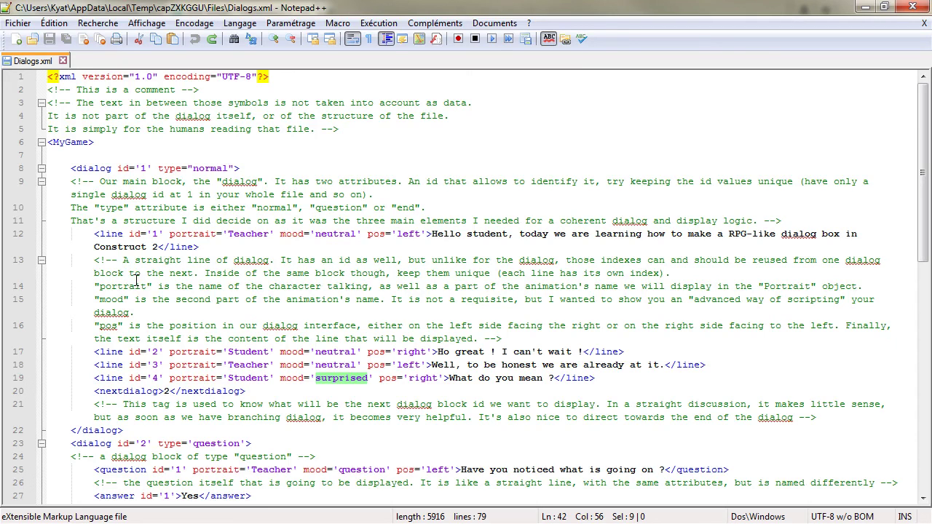
click(64, 155)
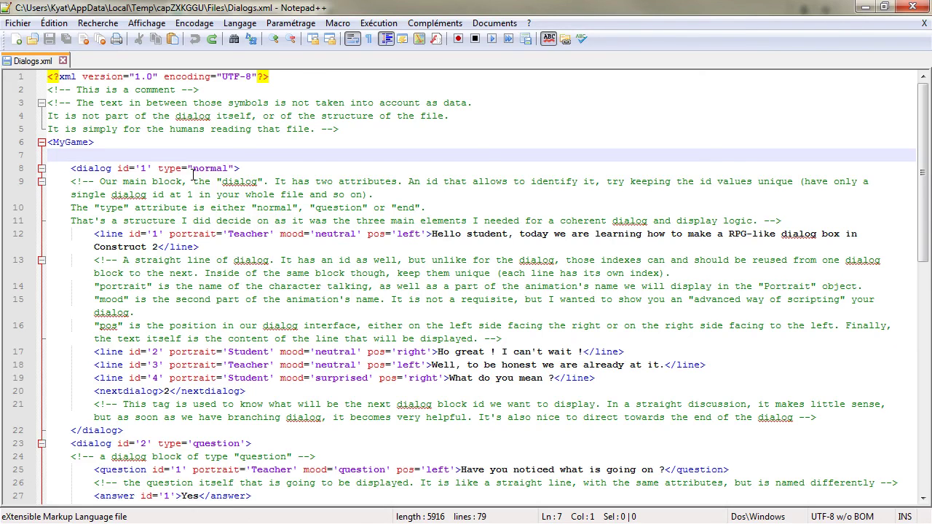
click(88, 168)
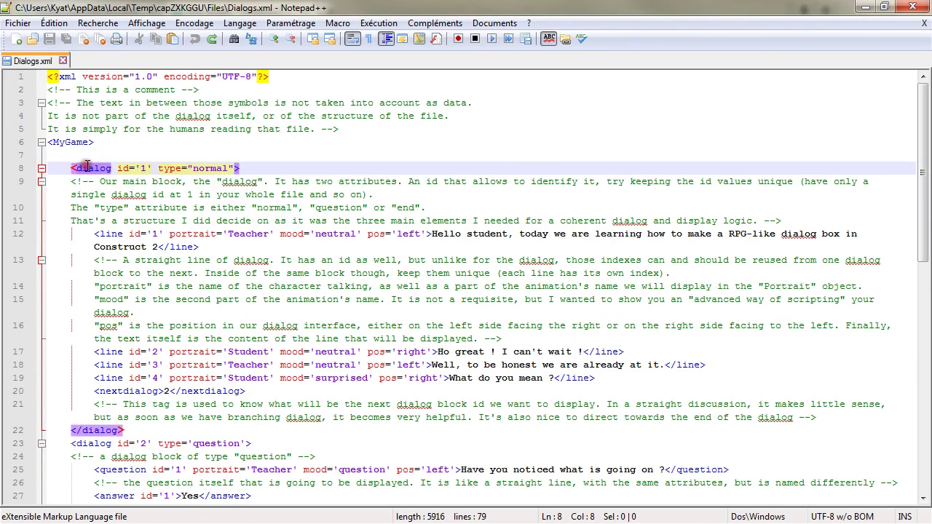
click(104, 431)
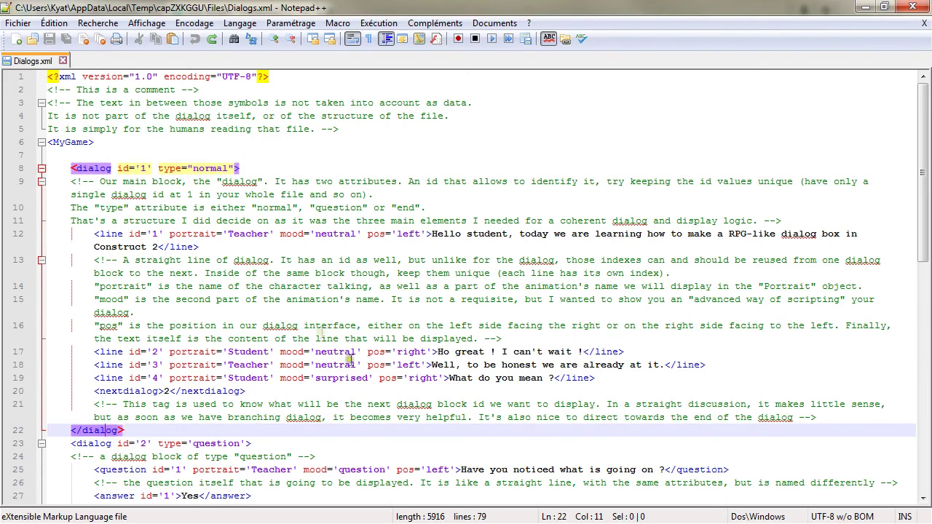
click(100, 234)
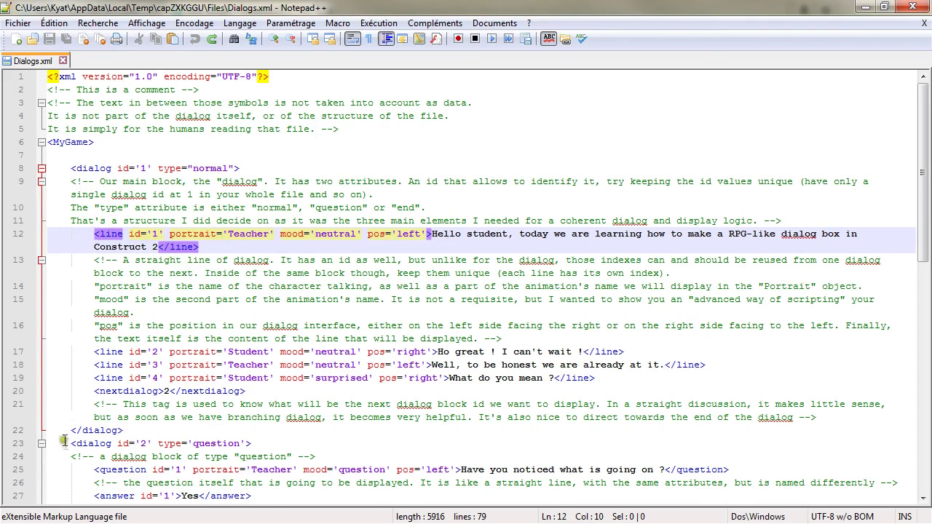
click(78, 168)
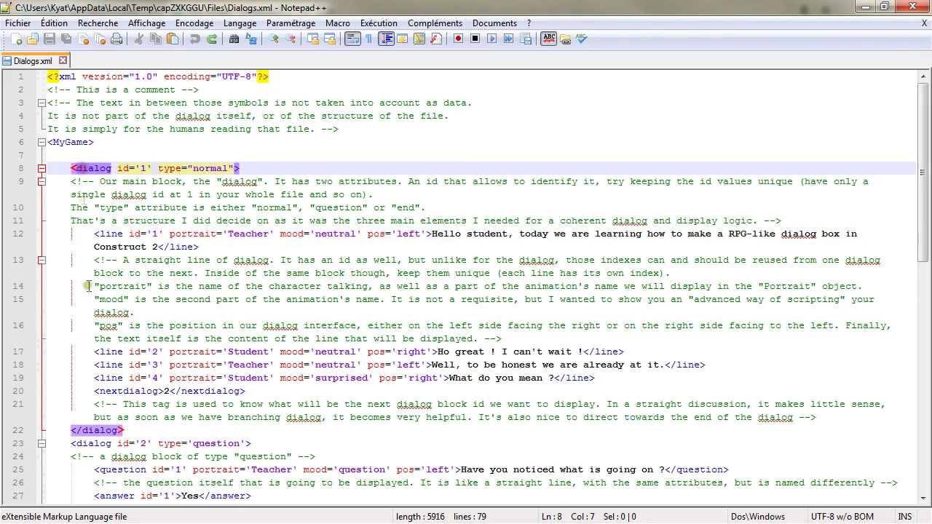